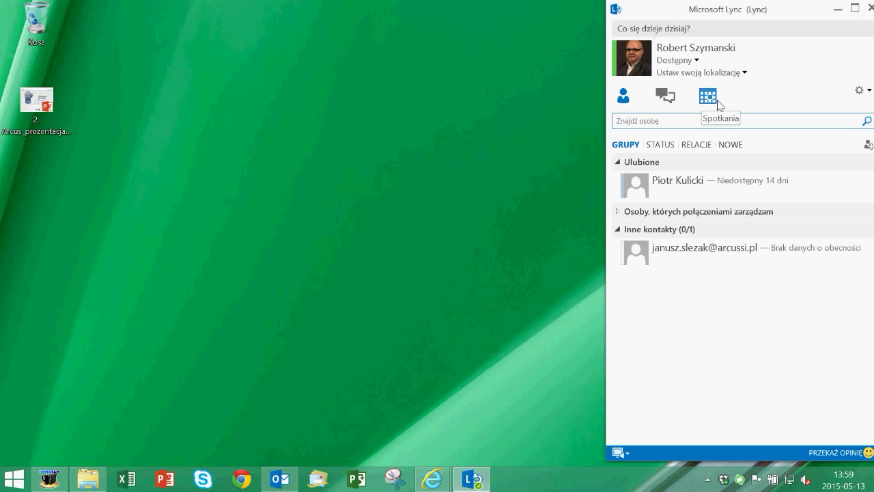
Step: Set the status note to 'Webinarium' and the location to 'Warszawa'
click(669, 28)
text(W)
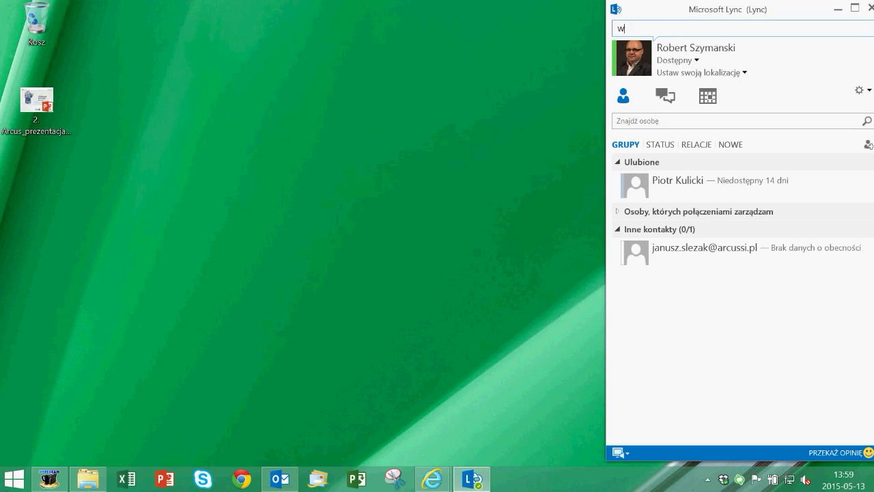
text(ebinarium)
key(Return)
click(734, 73)
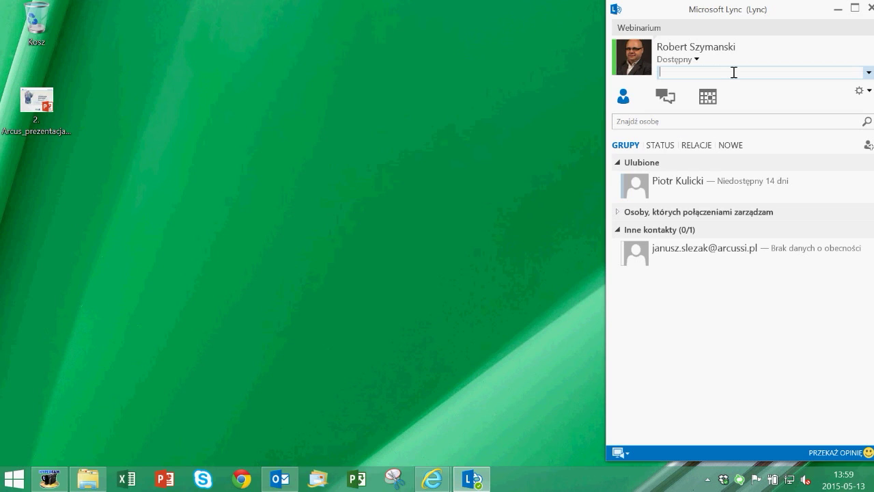
text(Warszawa)
key(Return)
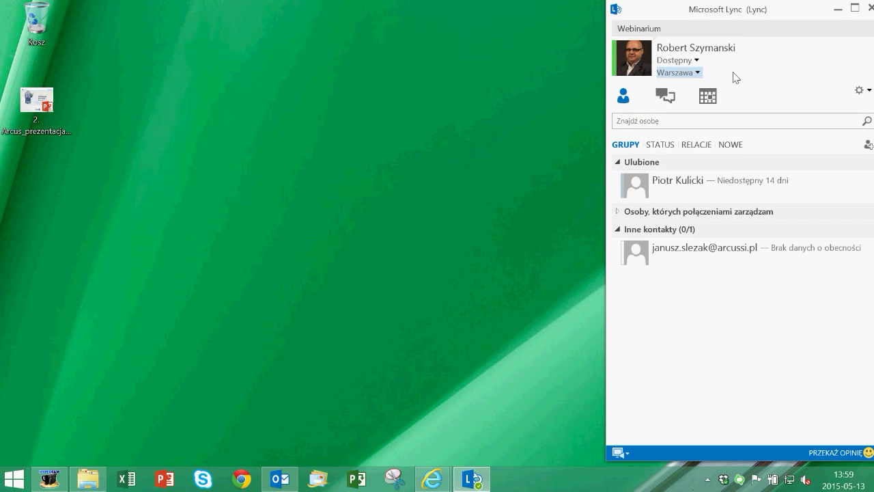
Step: Search the directory for the colleague and add them to the Inne kontakty group
click(677, 123)
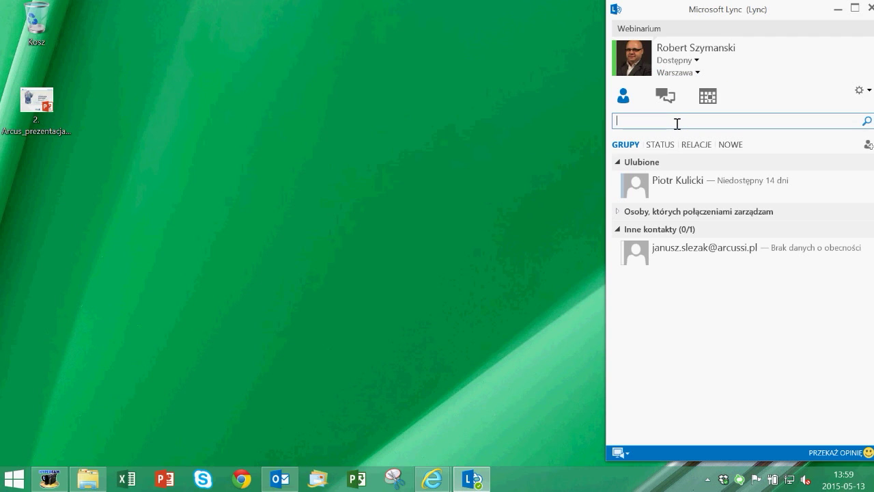
text(Tomasz)
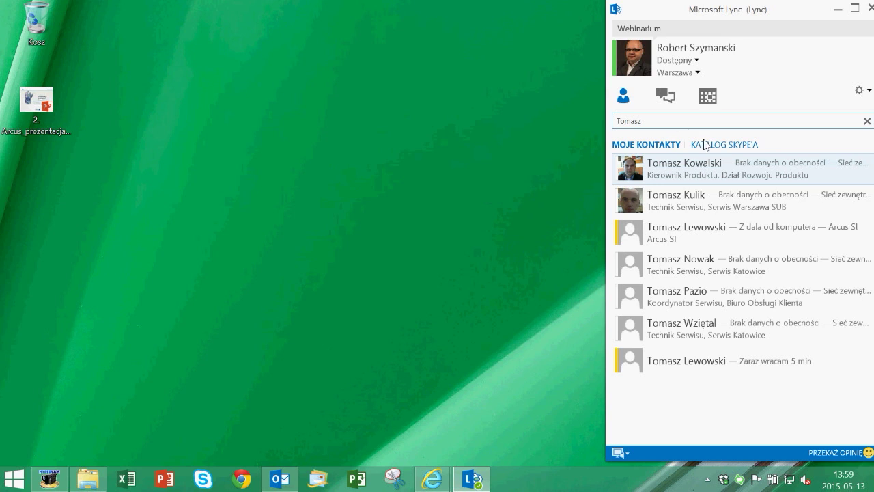
right_click(721, 373)
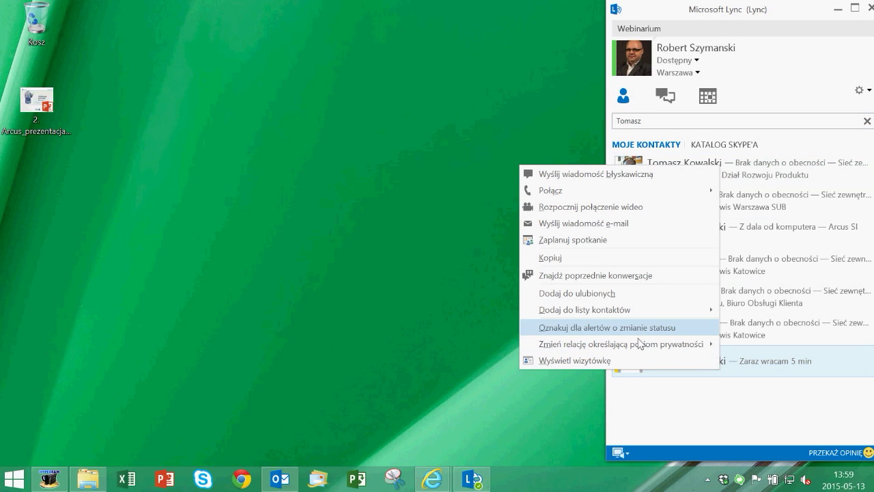
mouse_move(624, 311)
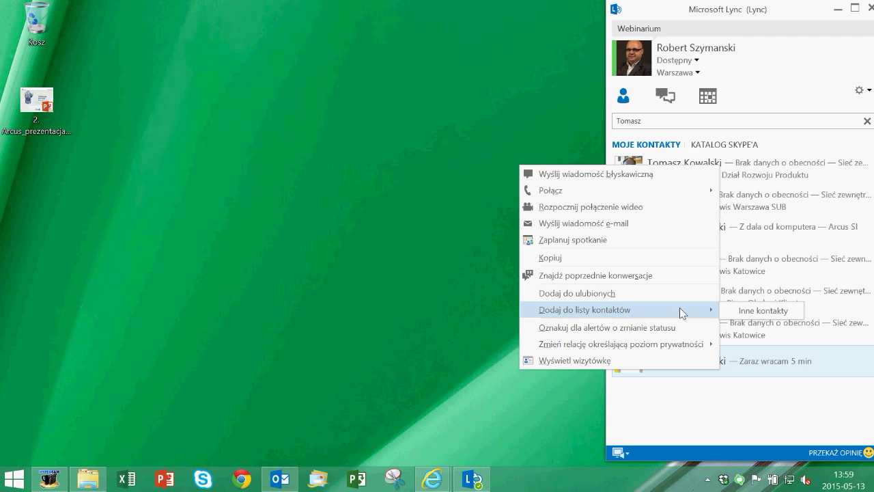
click(762, 310)
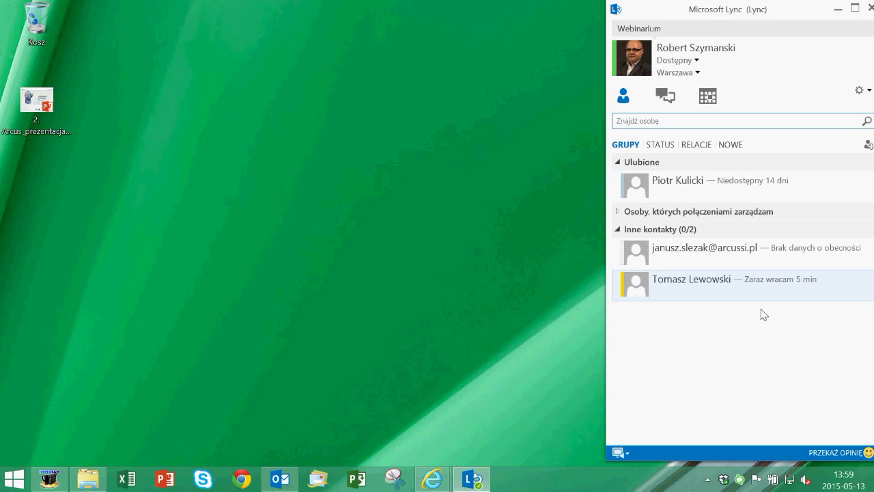
Step: View the newly added contact's business card, reposition it, then close it
mouse_move(639, 286)
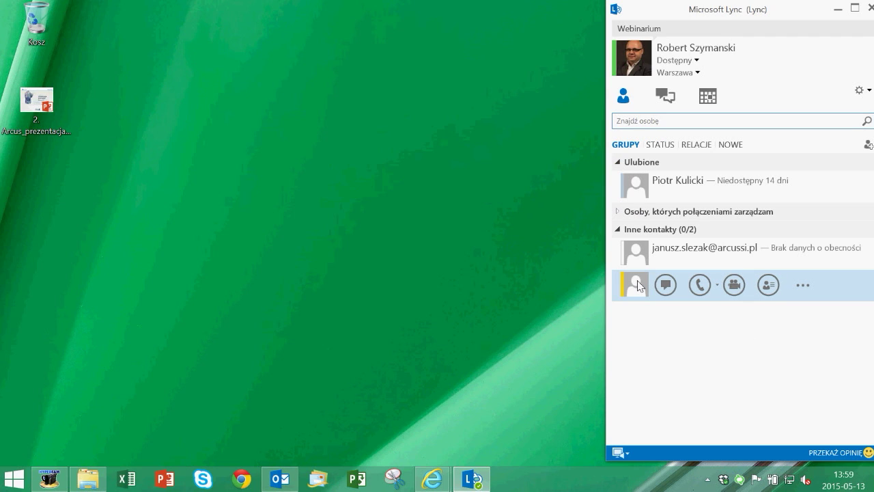
right_click(700, 294)
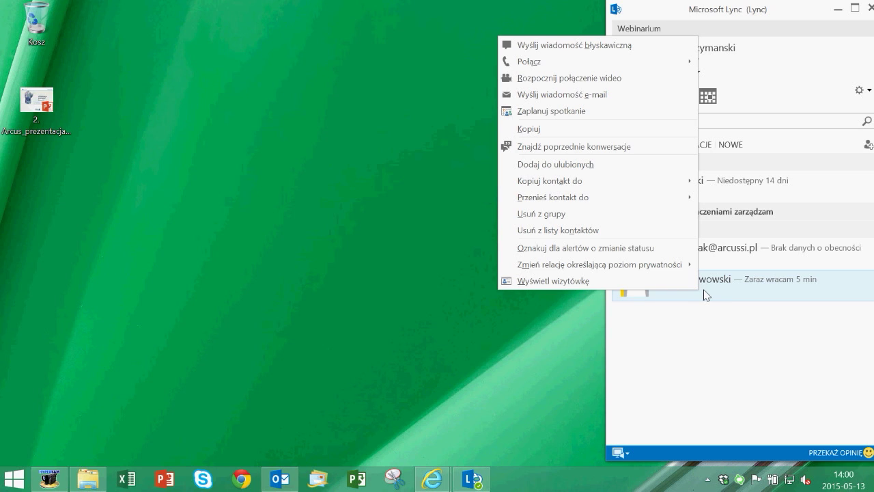
click(599, 281)
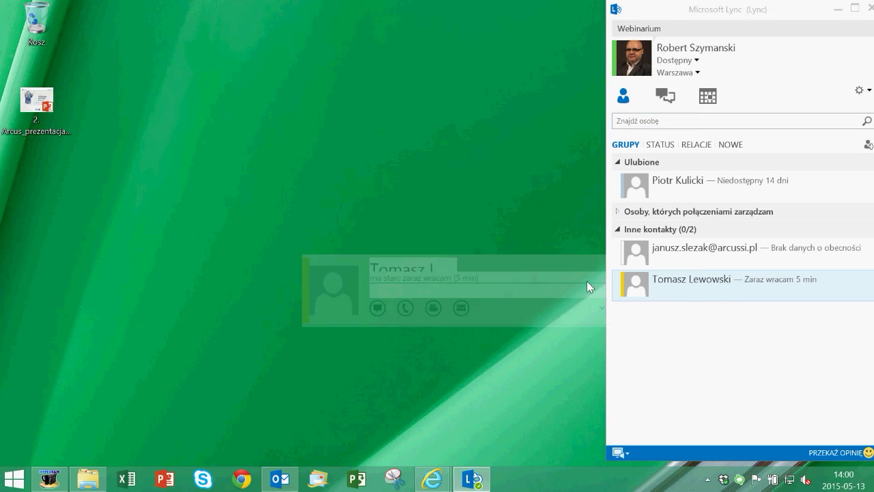
drag(497, 263, 459, 82)
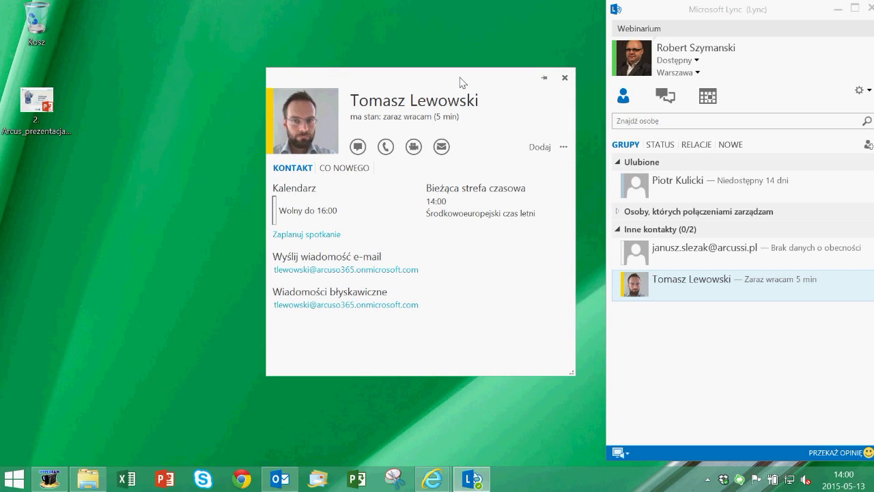
click(564, 77)
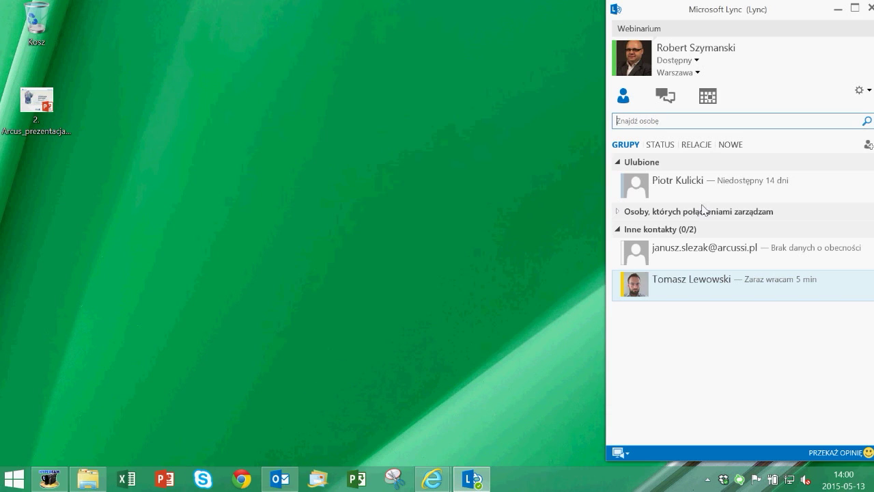
Step: Add the contact to Ulubione and tag them for status-change alerts
right_click(669, 291)
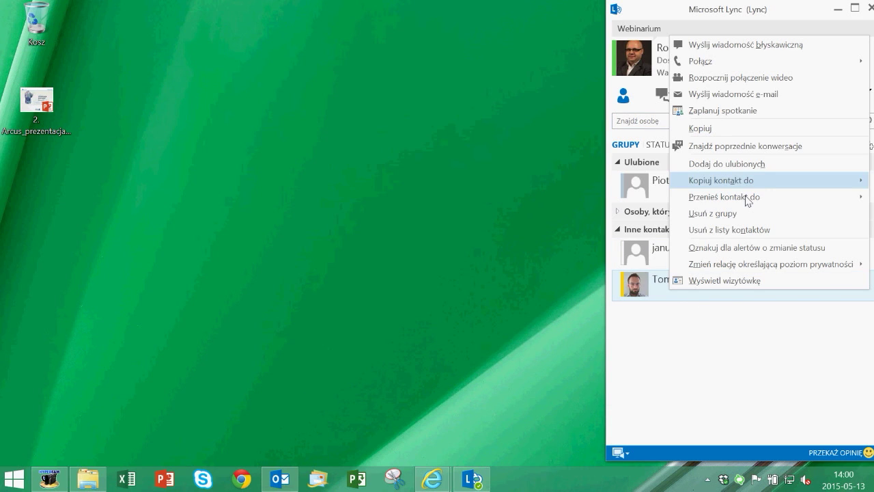
click(740, 167)
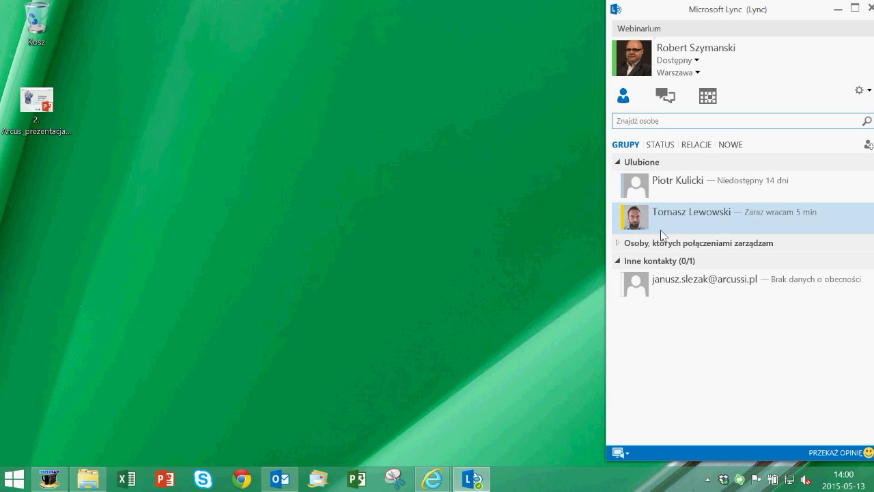
right_click(657, 223)
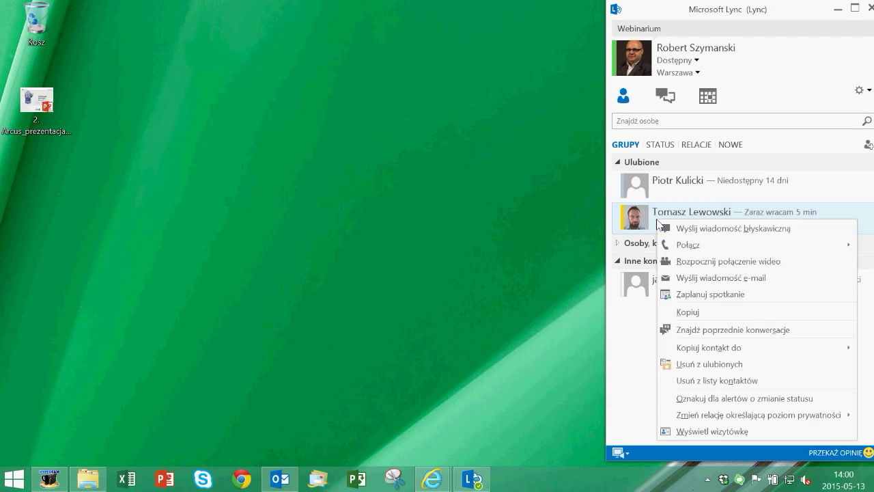
click(759, 399)
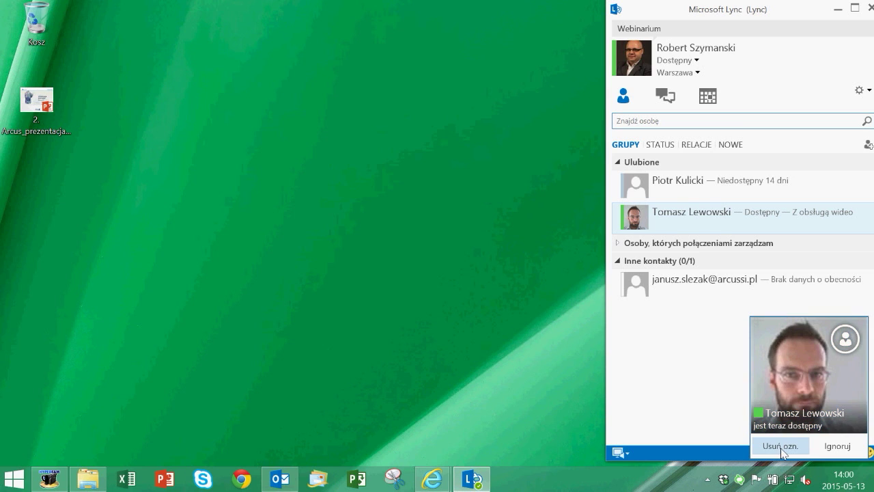
Step: Open a chat with the contact from the availability alert and centre the conversation window
click(813, 341)
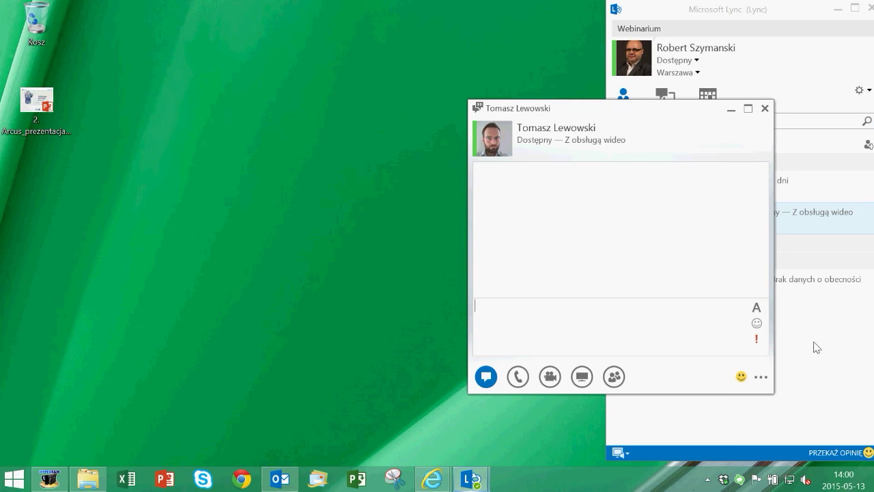
click(490, 78)
drag(550, 111, 366, 66)
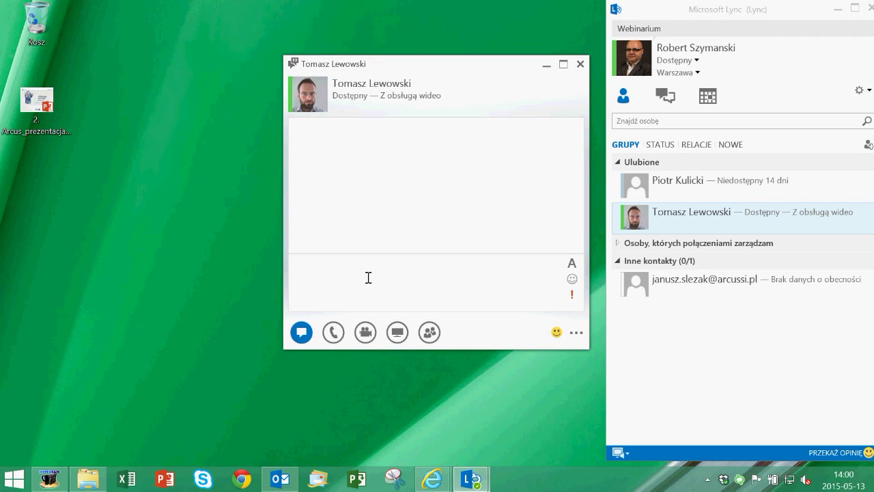
Step: Send 'możesz rozmawiać?' then 'chciałbym przedyskutować prezentacje, przejdźmy na lync call'
text(możesz rozmawiać?)
key(Return)
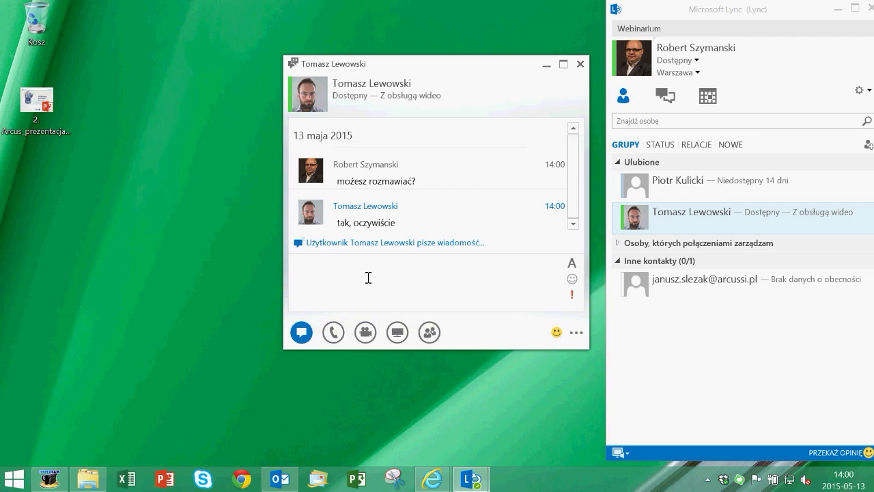
text(chciał)
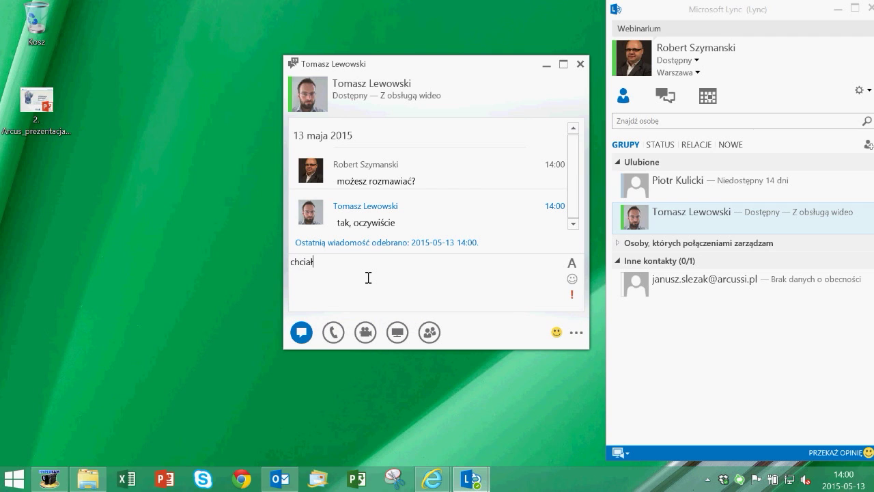
text(bym przedyskutować prez)
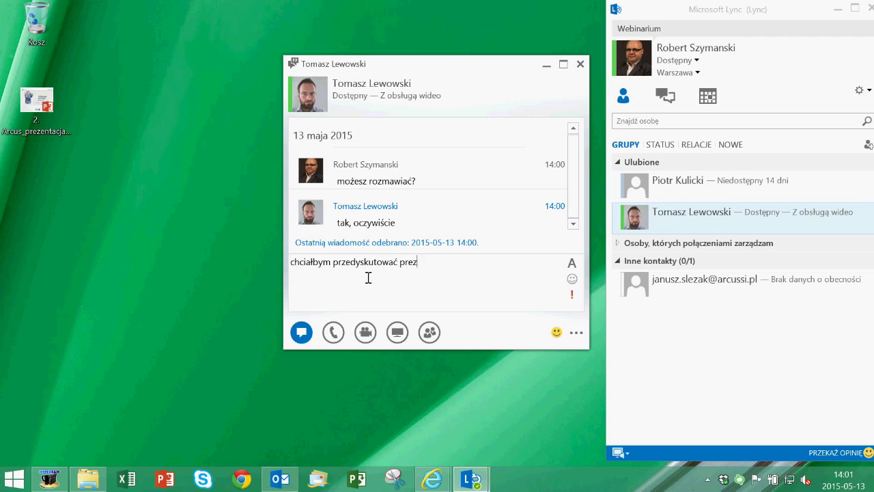
text(entacje, przejdźmy na lync call)
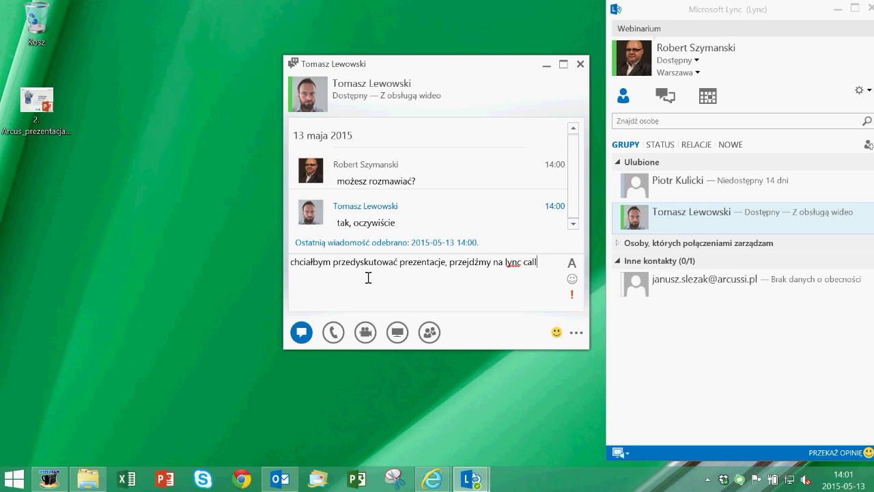
key(Return)
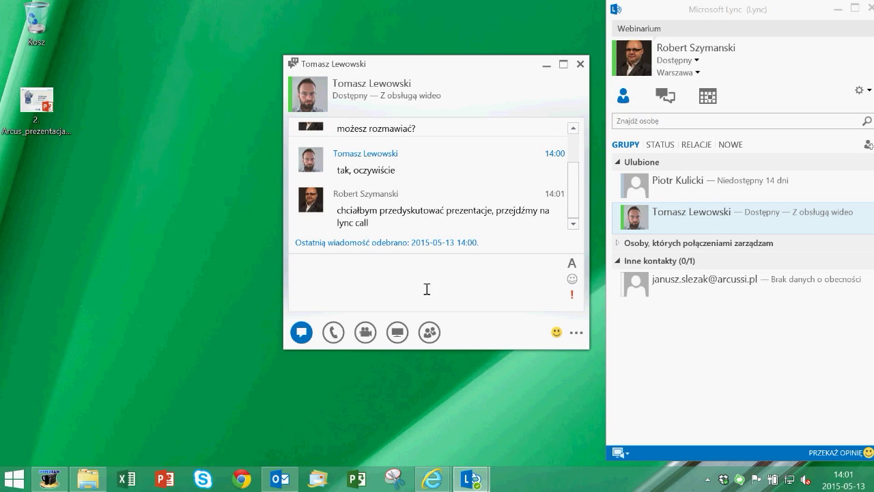
Step: Start a video call with speaker on and microphone muted, and send 'udostępniam ekran'
click(370, 337)
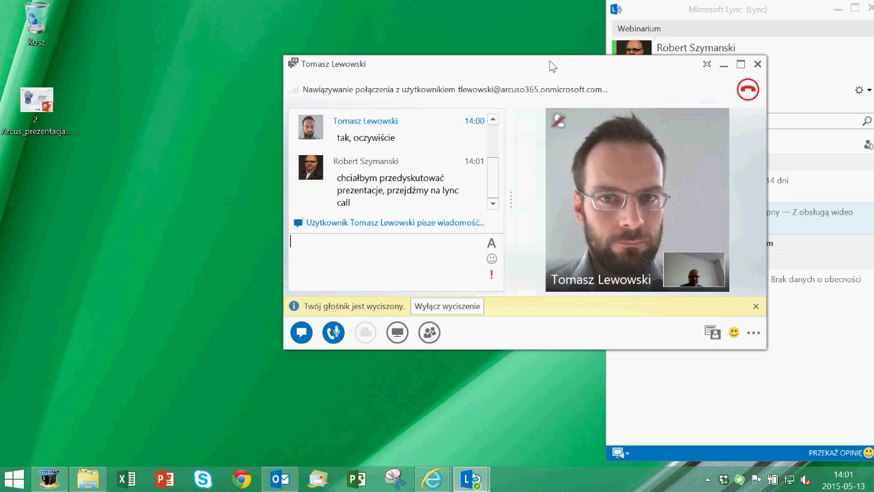
drag(553, 64, 462, 63)
click(364, 305)
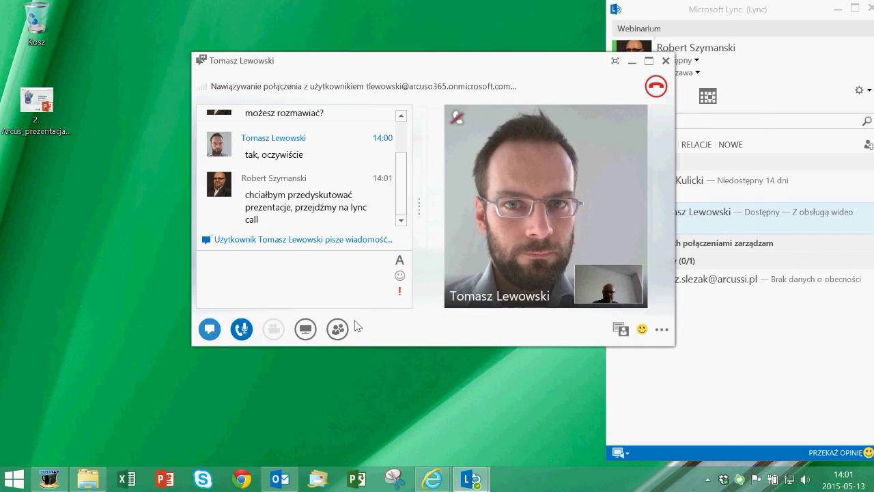
click(241, 333)
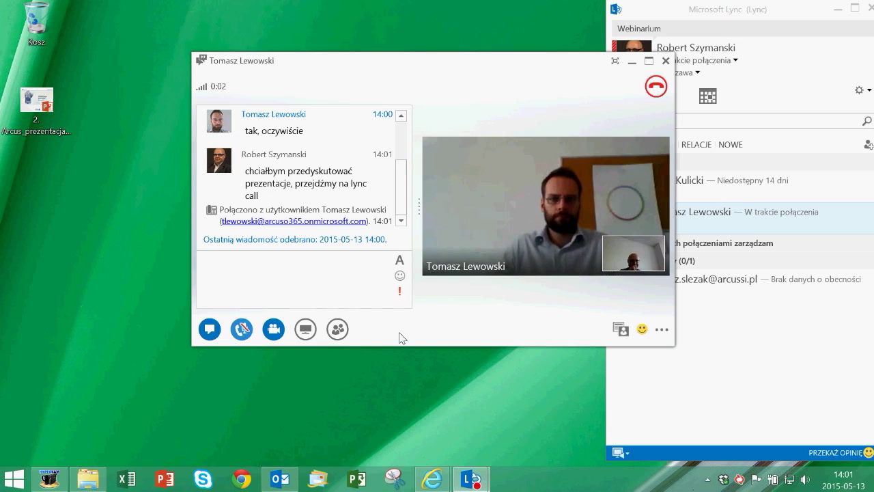
click(327, 275)
text(udost)
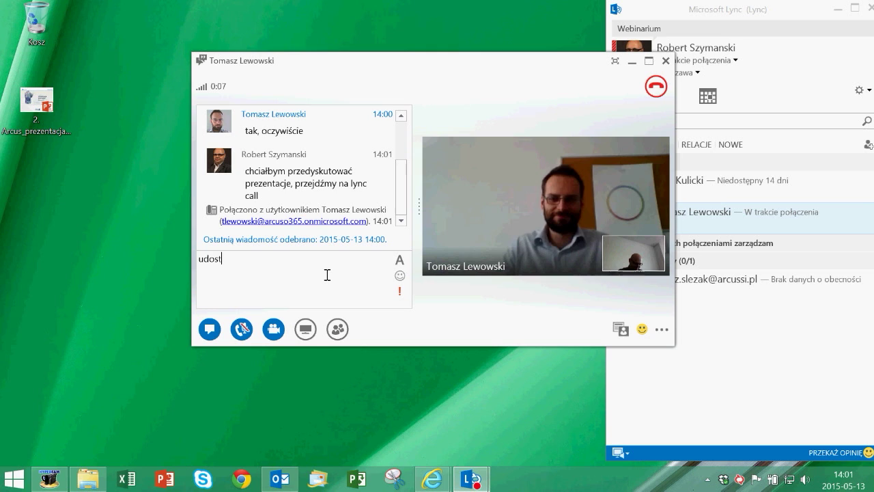
text(ępniam ekran)
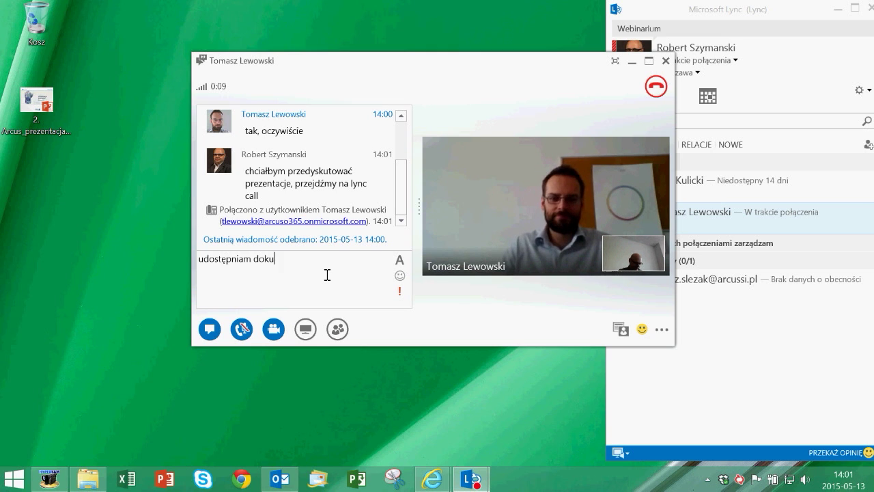
key(Return)
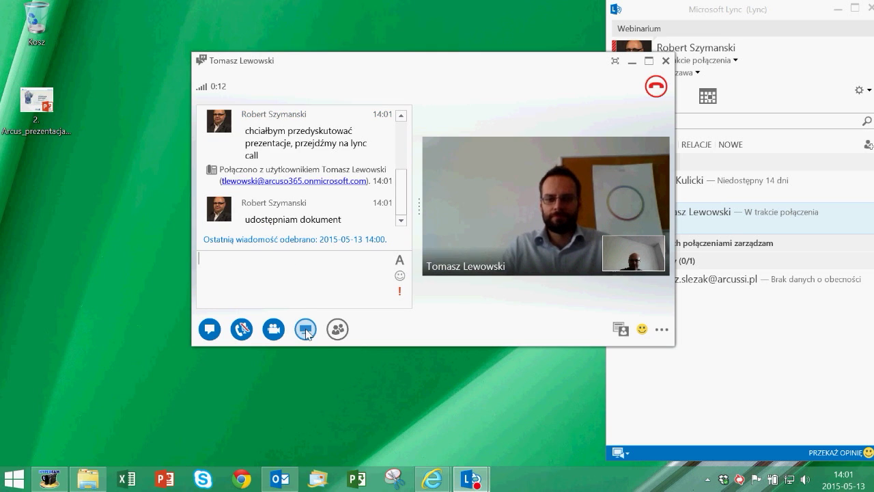
Step: Present the PowerPoint file 2. Arcus_prezentacja.pptx from the desktop folder
mouse_move(306, 331)
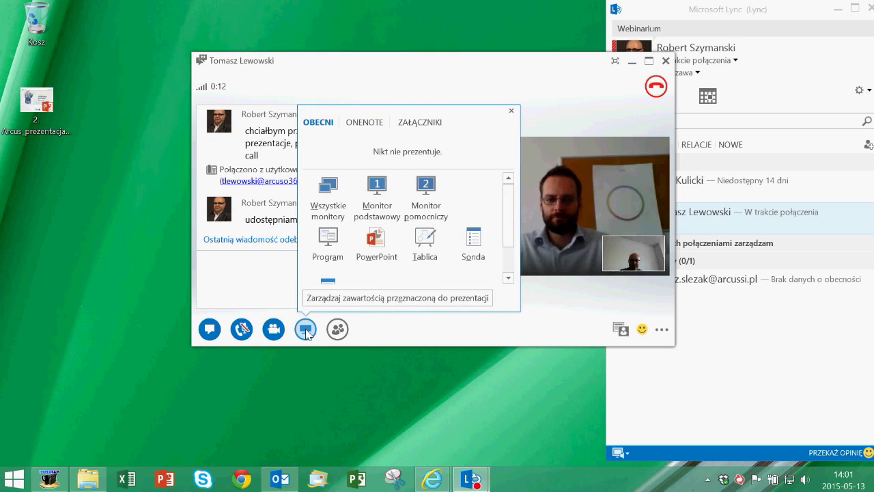
click(373, 248)
click(246, 206)
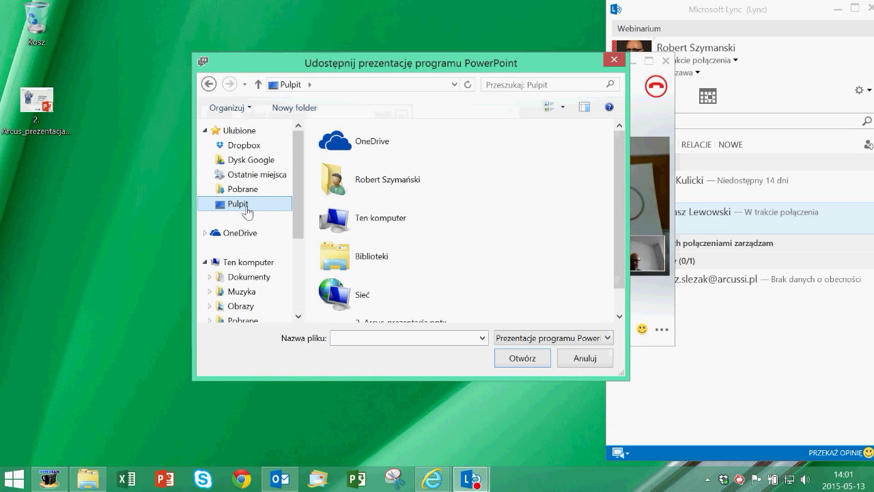
scroll(574, 246, down, 1)
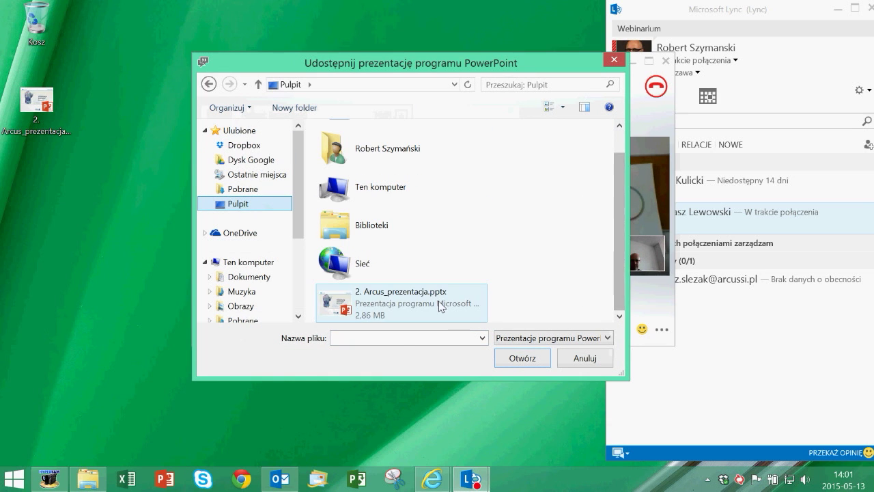
click(410, 304)
click(524, 360)
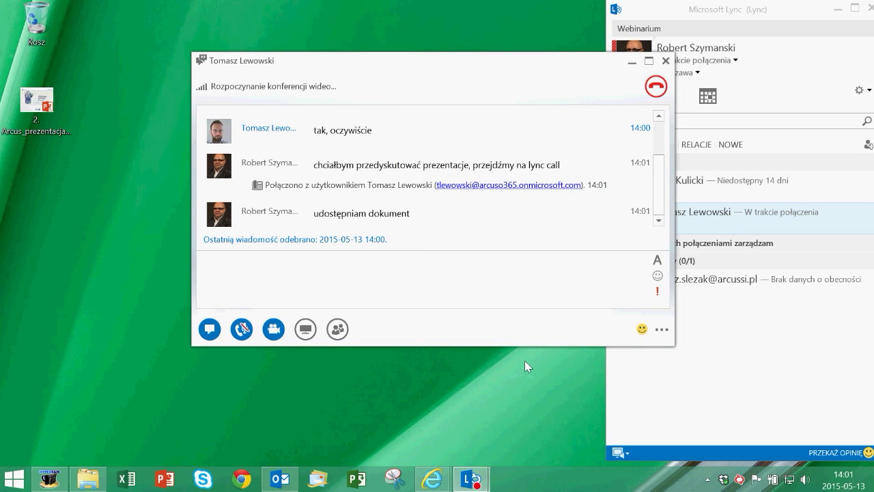
Step: Maximize the window, go to slide 3, and circle Infrastruktura IT with a purple pen
click(648, 60)
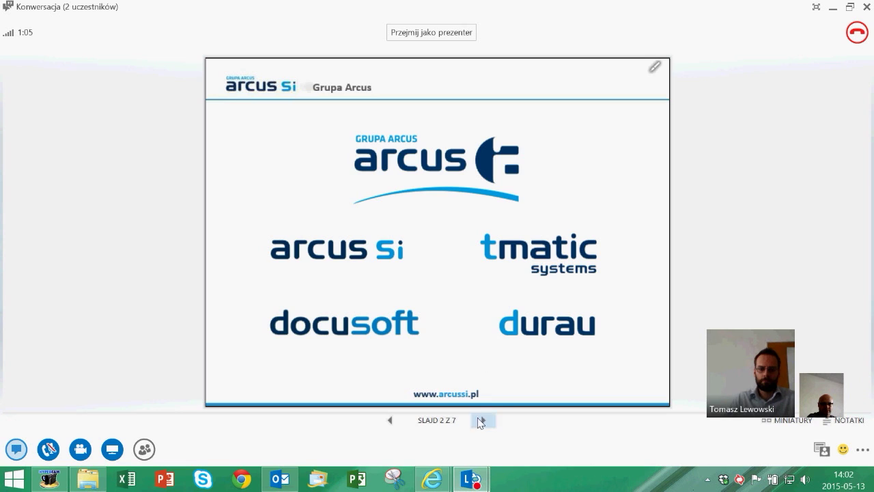
click(484, 420)
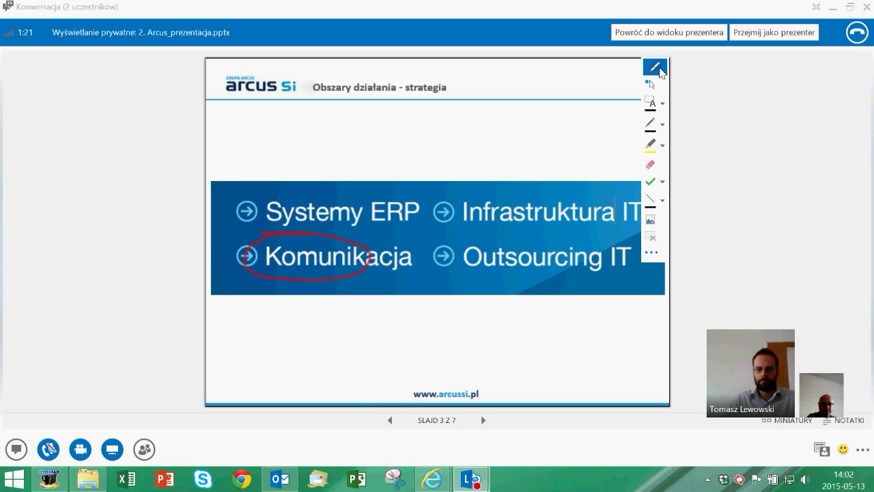
click(661, 124)
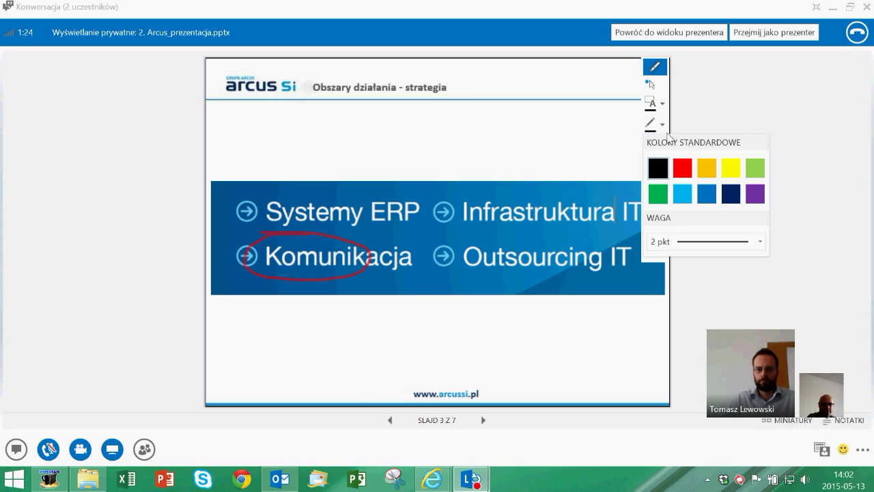
click(755, 194)
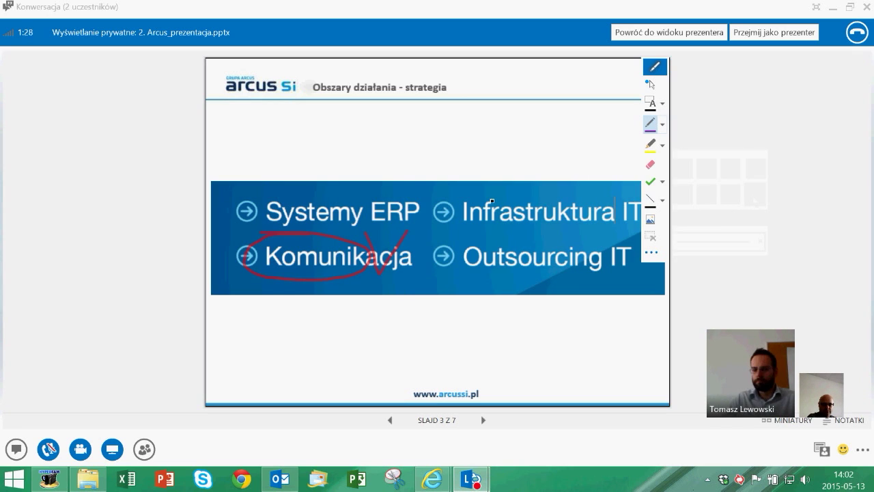
mouse_move(424, 202)
mouse_down()
mouse_move(638, 225)
mouse_move(556, 191)
mouse_move(470, 193)
mouse_up()
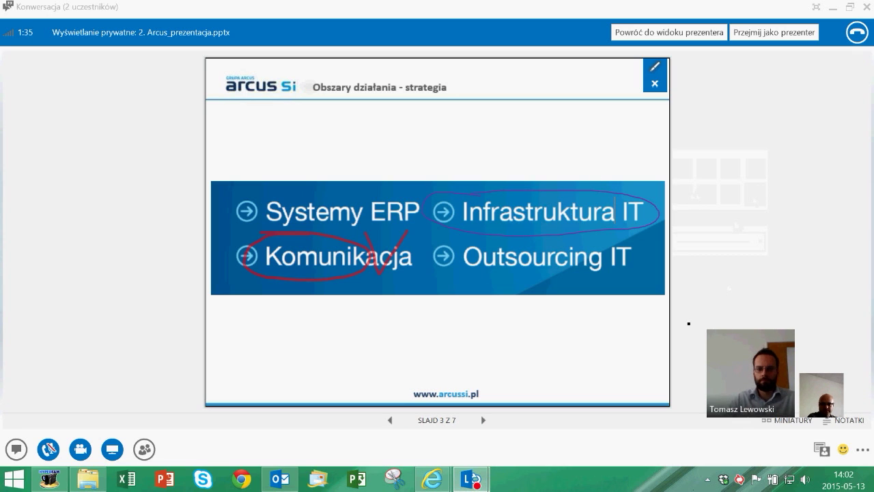
Step: Advance through slides 4 and 5, then return to the presenter's current slide
click(483, 420)
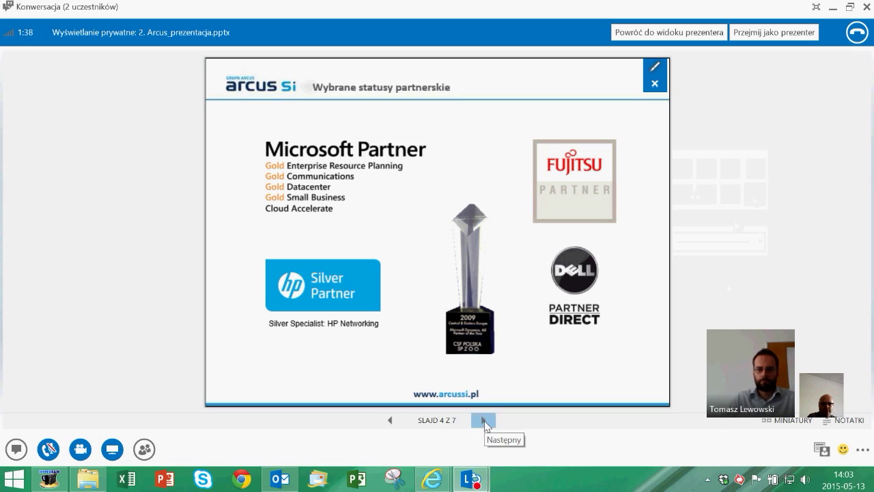
click(484, 421)
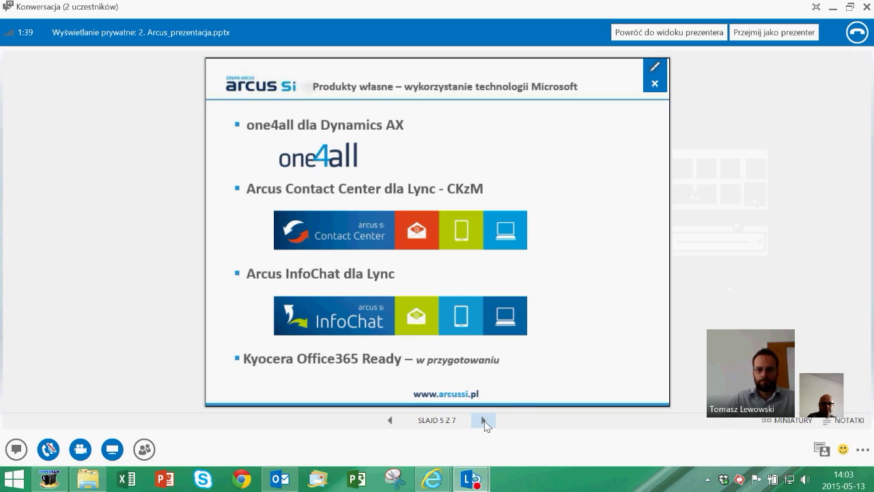
click(648, 37)
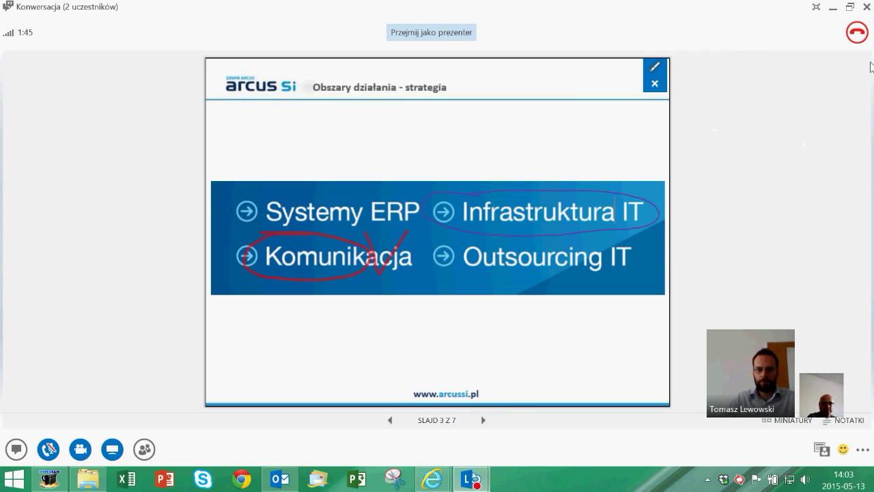
Step: Hang up, send 'dzięki', and close the conversation, confirming leaving the meeting
click(856, 34)
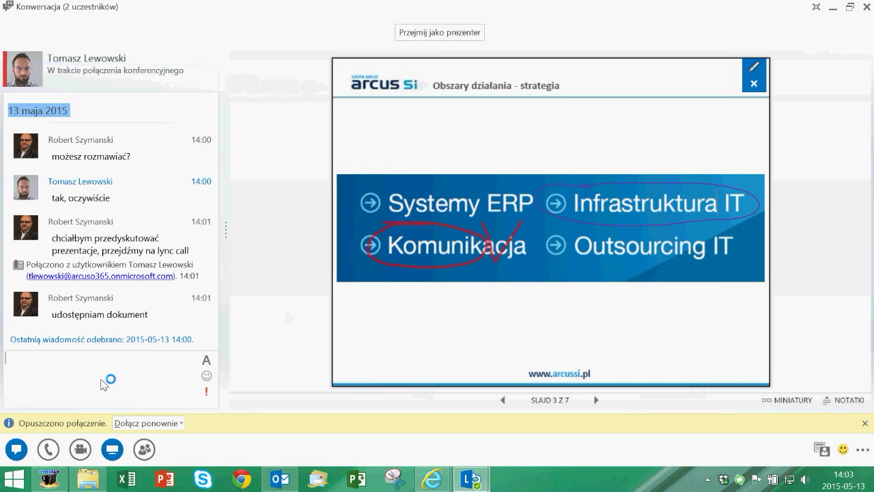
key(Return)
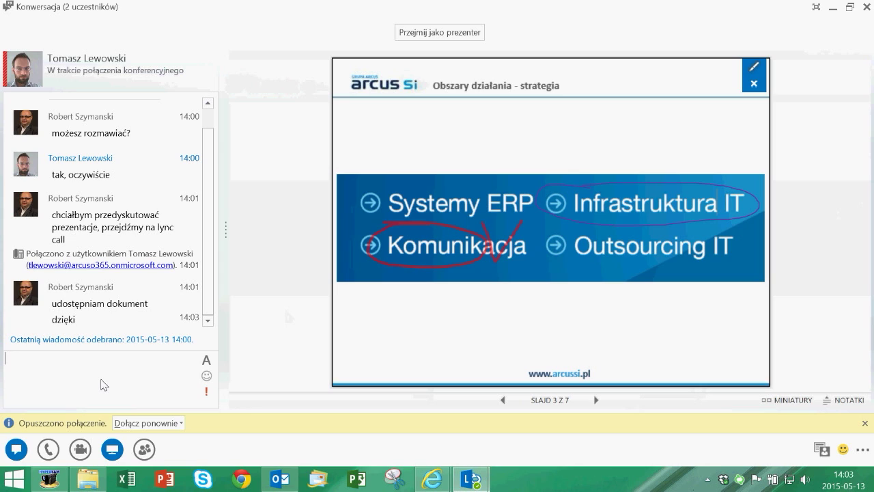
click(865, 8)
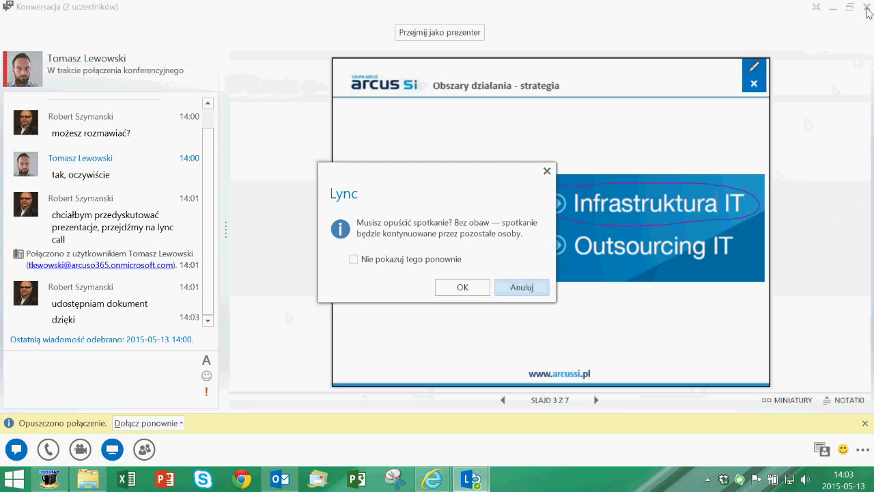
click(462, 287)
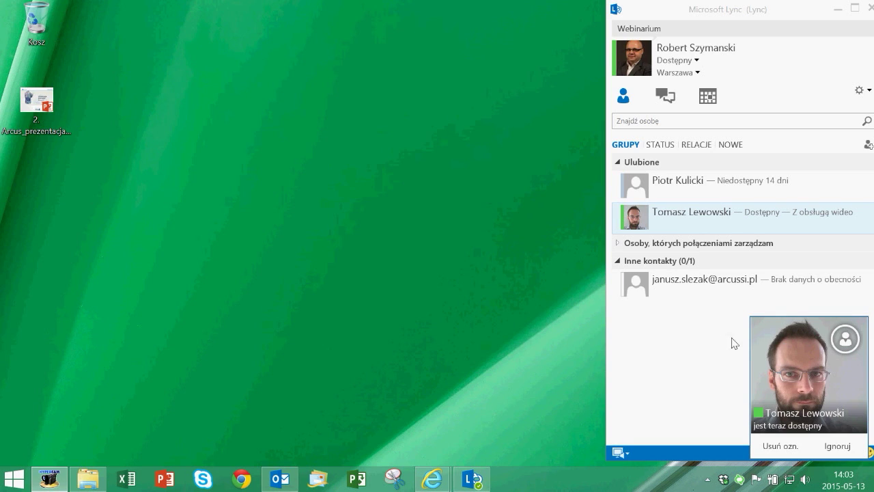
Step: Turn off status-change alerts for the contact and dismiss the availability notification
right_click(685, 216)
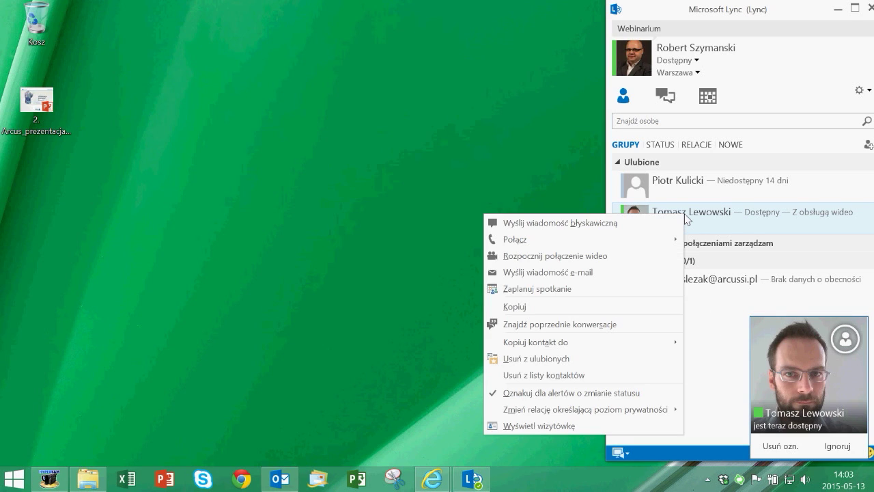
click(558, 393)
click(846, 450)
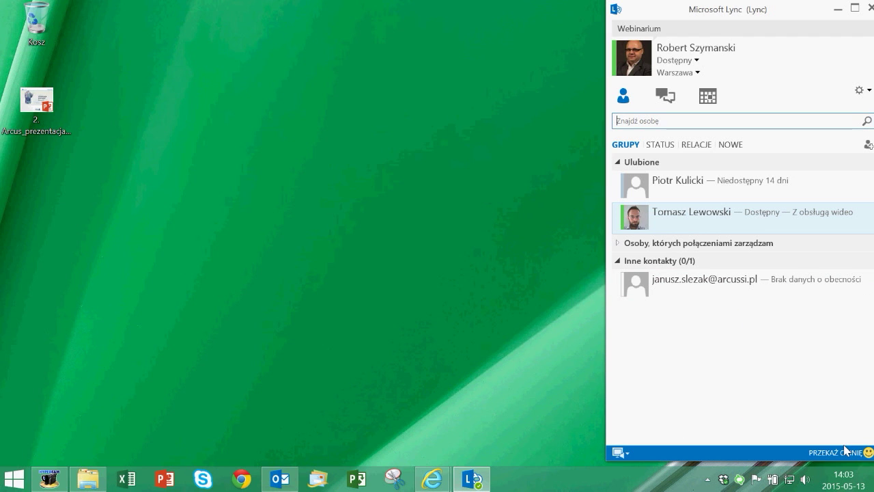
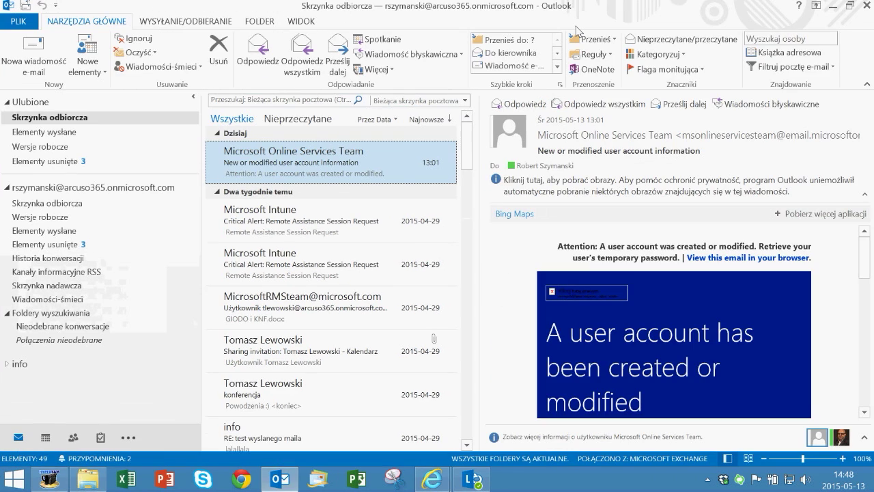
Step: In Calendar, add the colleague's calendar from the address book via Moje kalendarze > Dodaj kalendarz
click(45, 439)
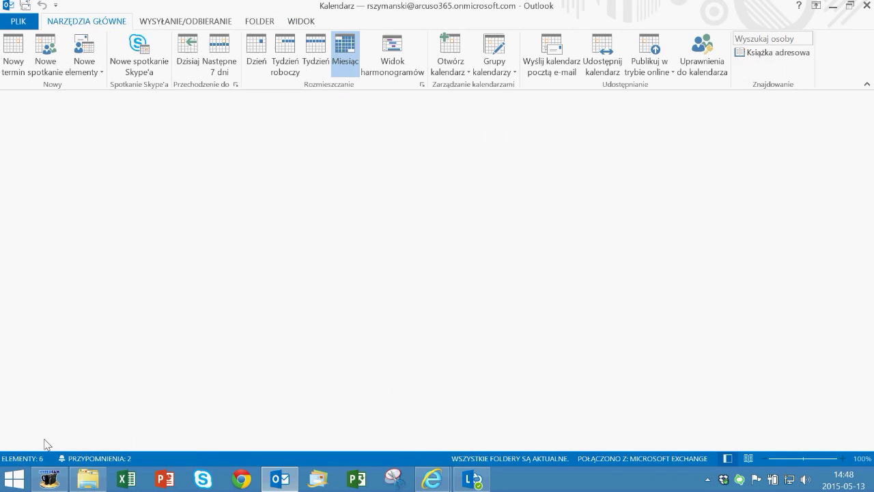
right_click(46, 351)
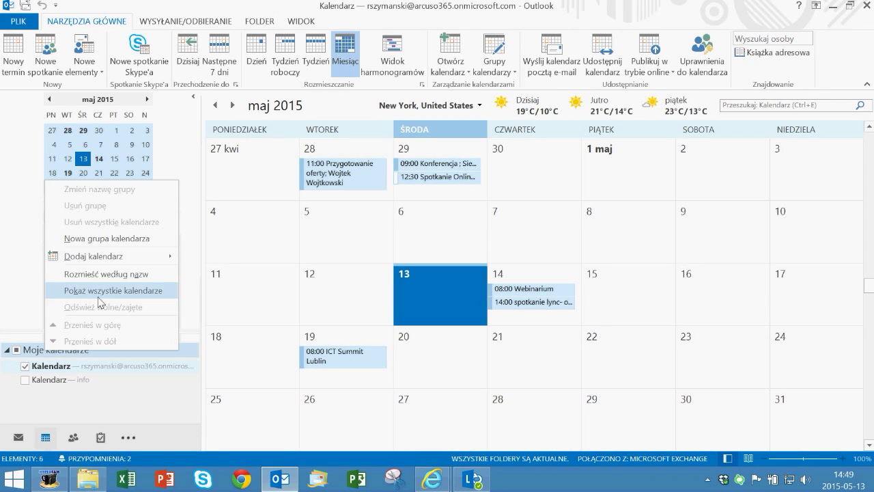
mouse_move(96, 256)
click(208, 263)
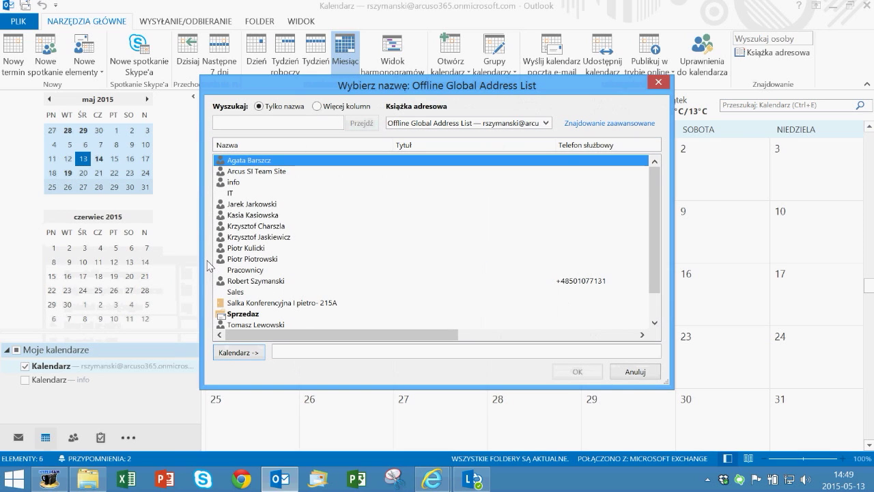
text(Tomasz)
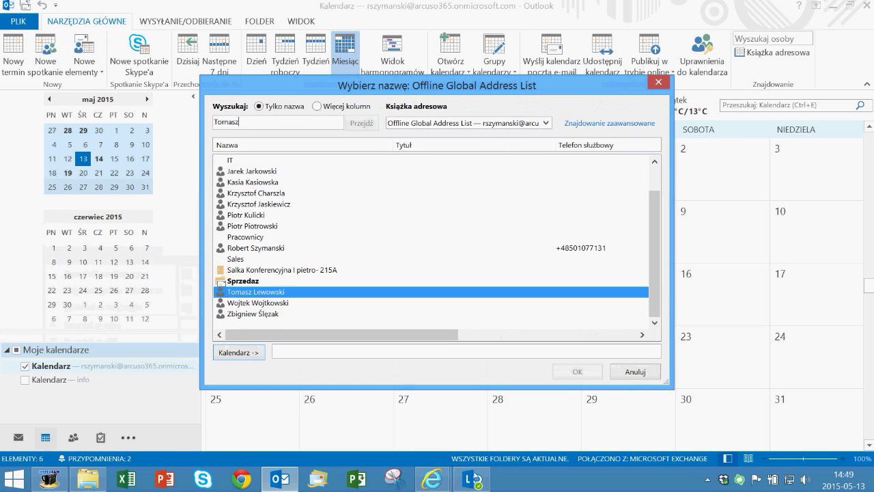
click(232, 353)
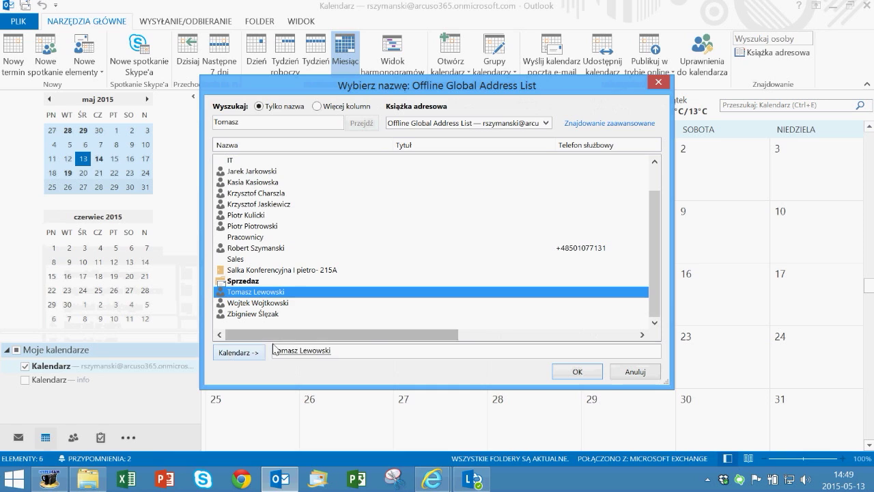
click(568, 374)
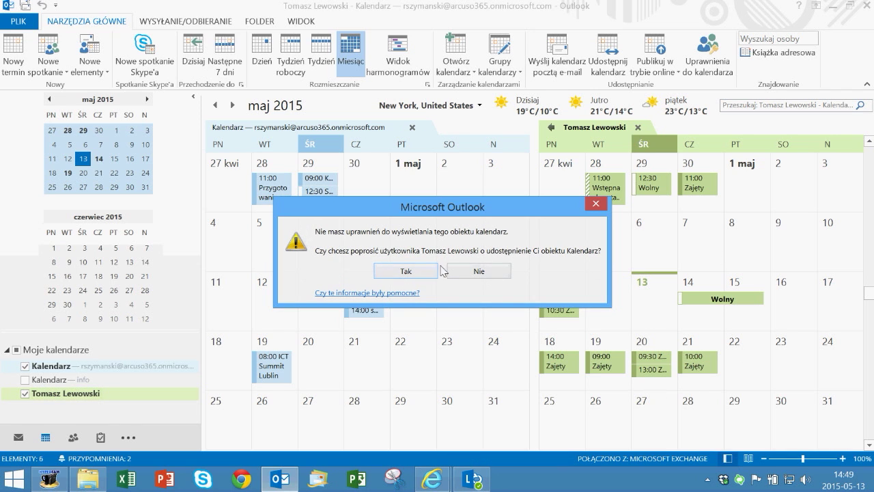
Step: Send the colleague a request to view their calendar, sharing yours with Wszystkie szczegóły
click(444, 270)
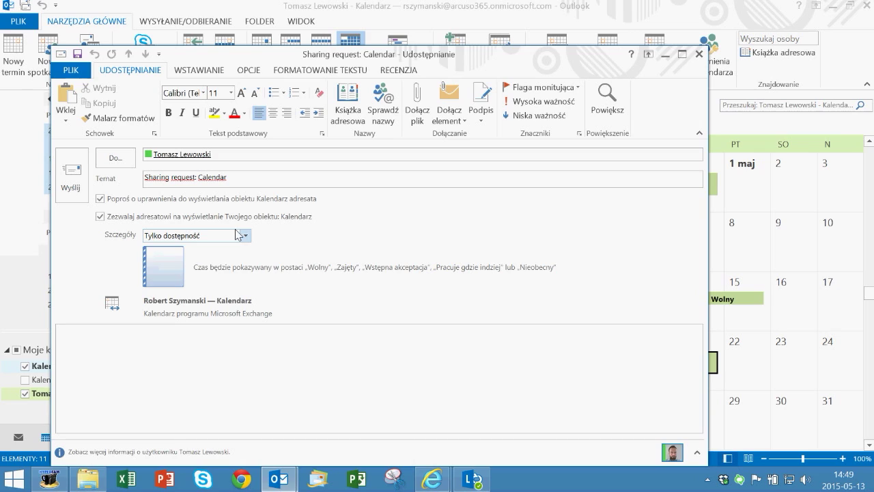
click(232, 236)
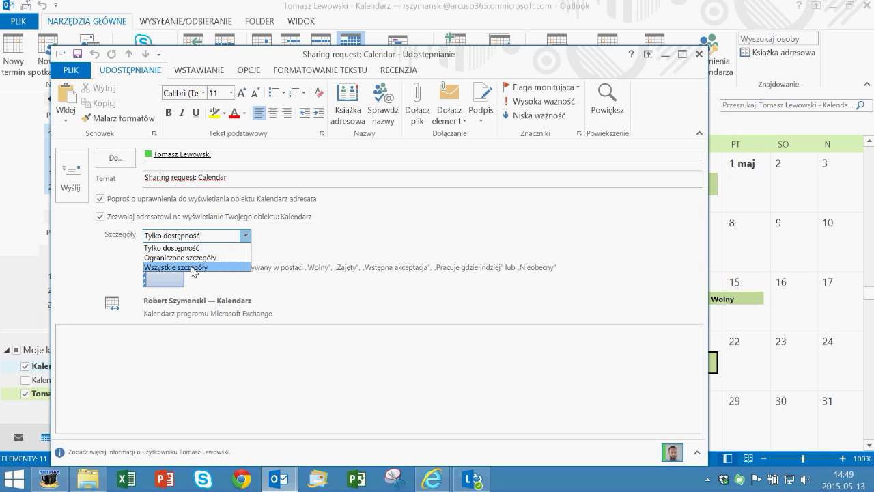
click(192, 267)
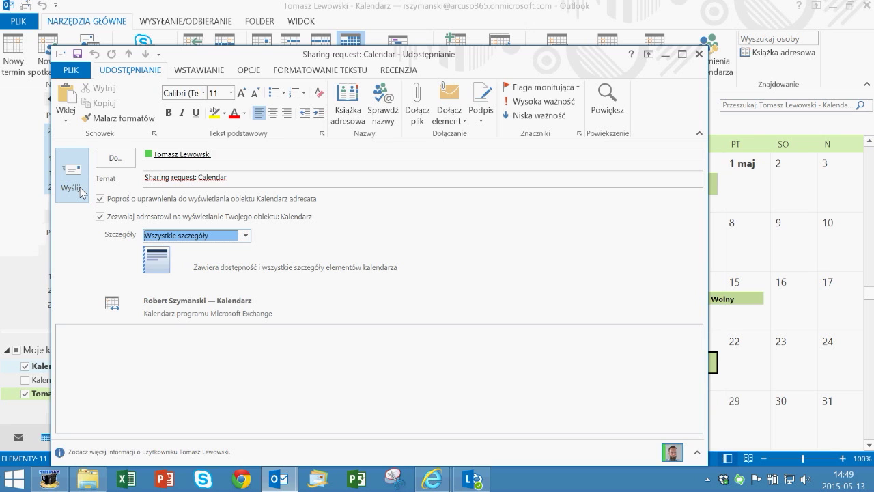
click(80, 191)
click(411, 301)
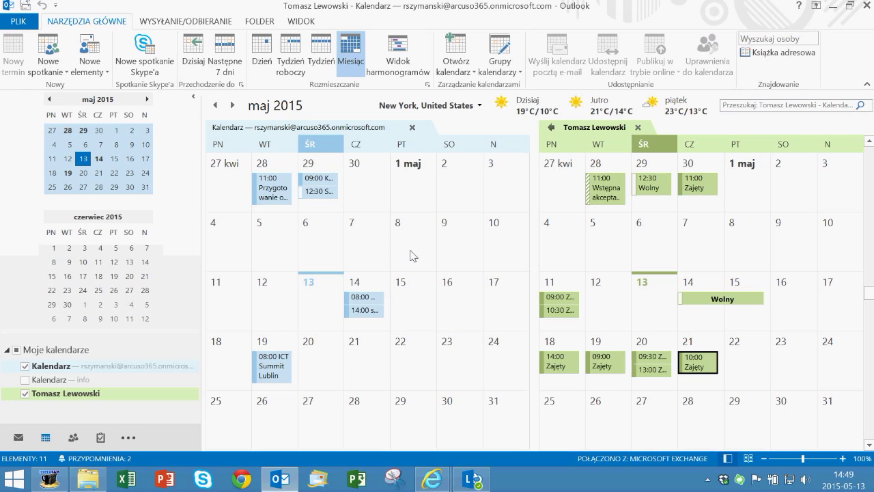
Step: Toggle the system sound mute, leaving it muted
key(XF86AudioMute)
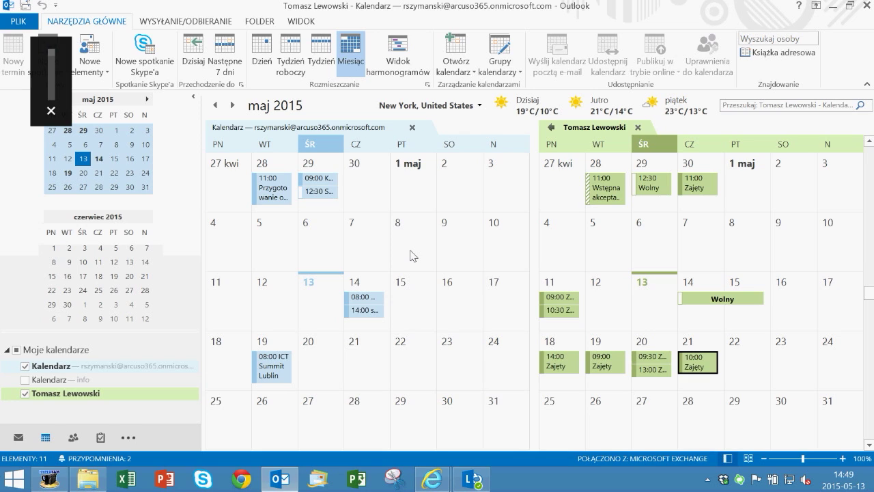
key(XF86AudioMute)
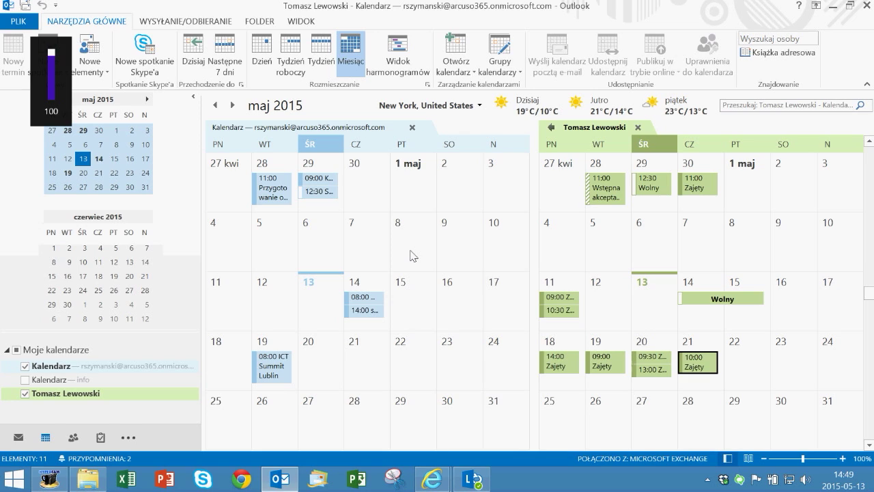
key(XF86AudioMute)
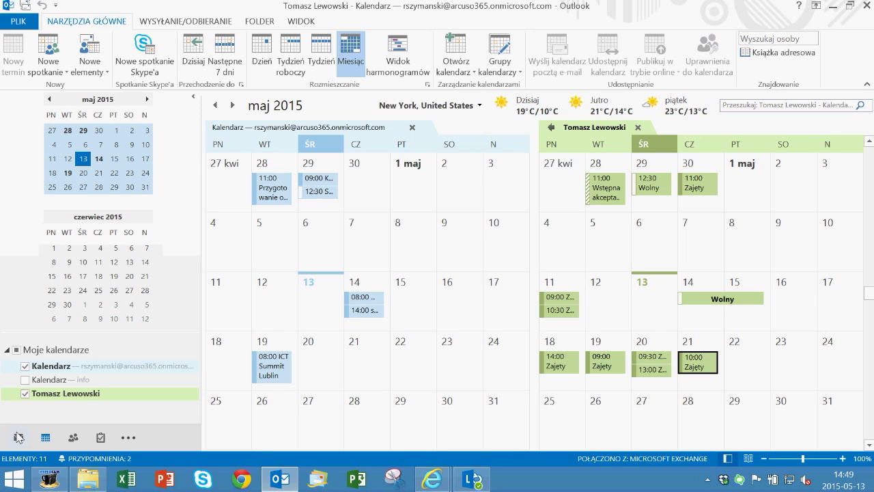
Step: Open the shared calendar from the 'Allowed: Sharing request: Calendar' reply in the Inbox
click(17, 438)
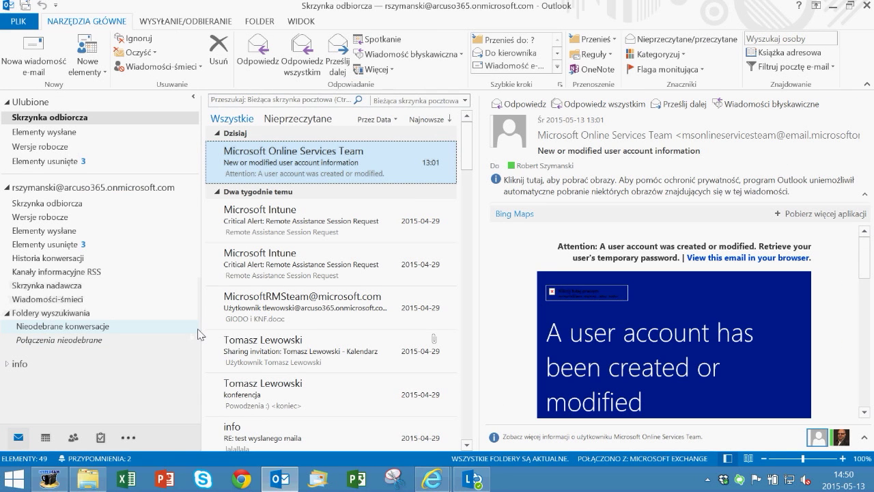
click(68, 203)
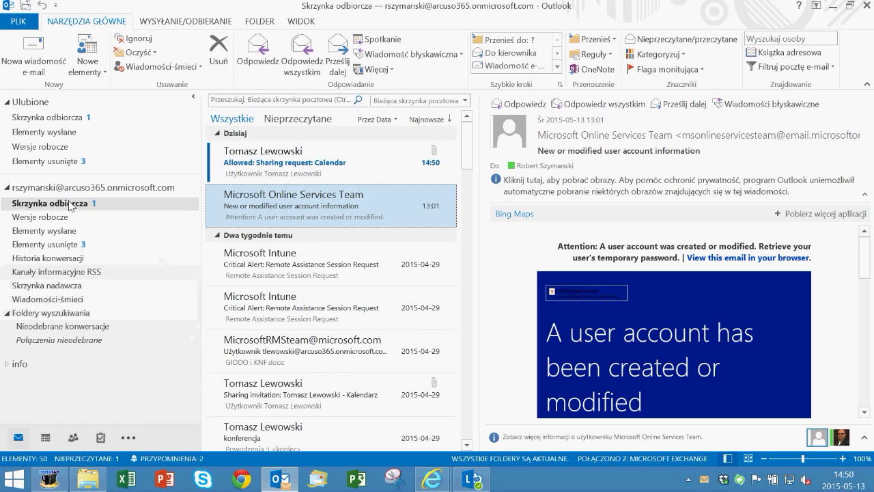
click(292, 172)
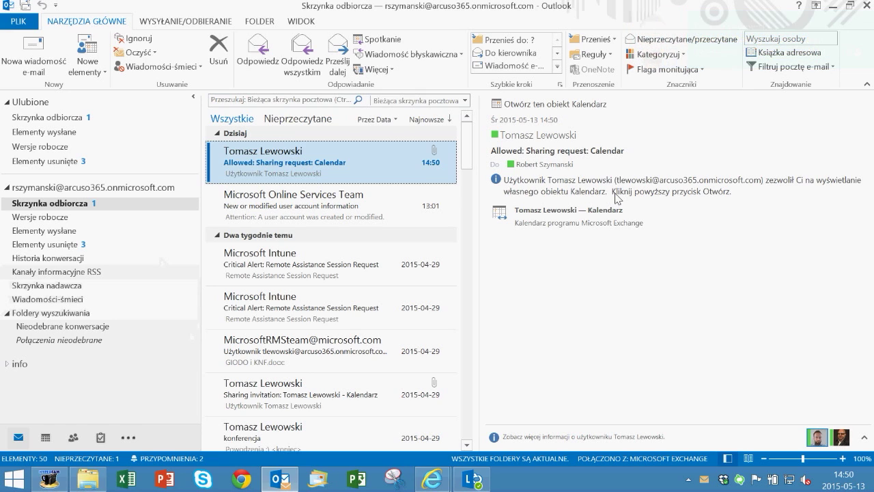
click(553, 105)
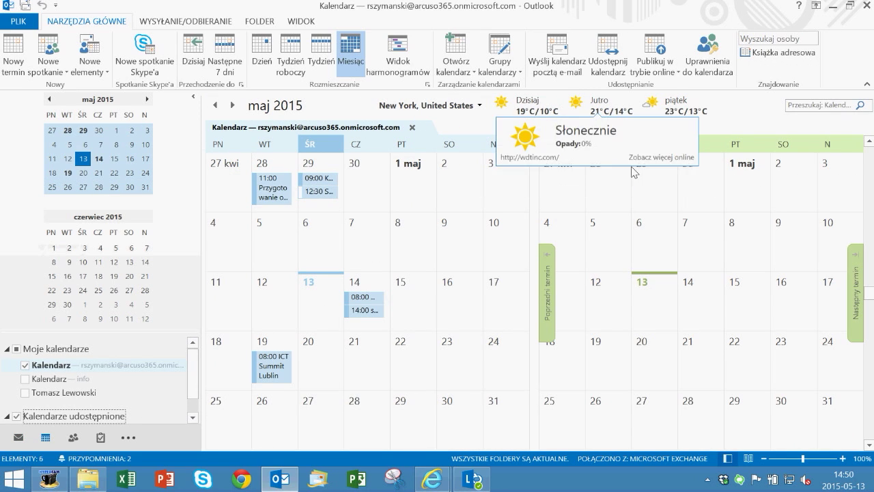
Step: Show the colleague's calendar and view its 21 May Spotkanie handlowe appointment read-only
click(55, 395)
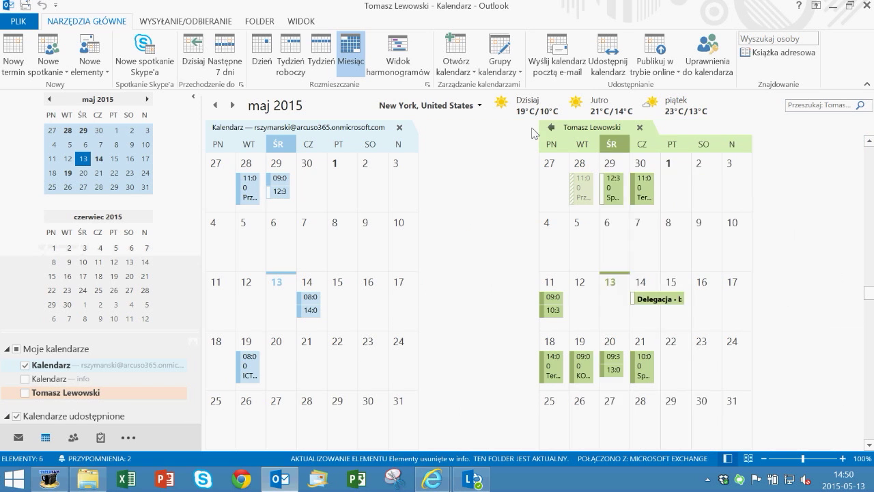
click(693, 366)
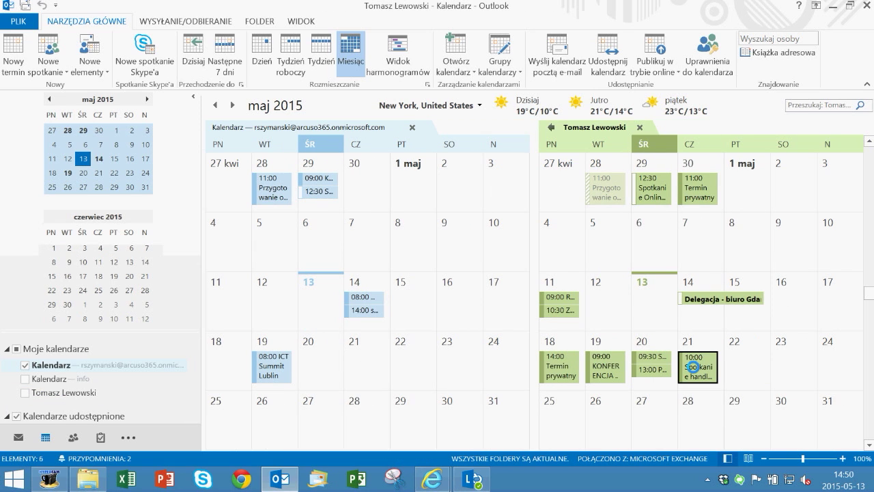
double_click(692, 367)
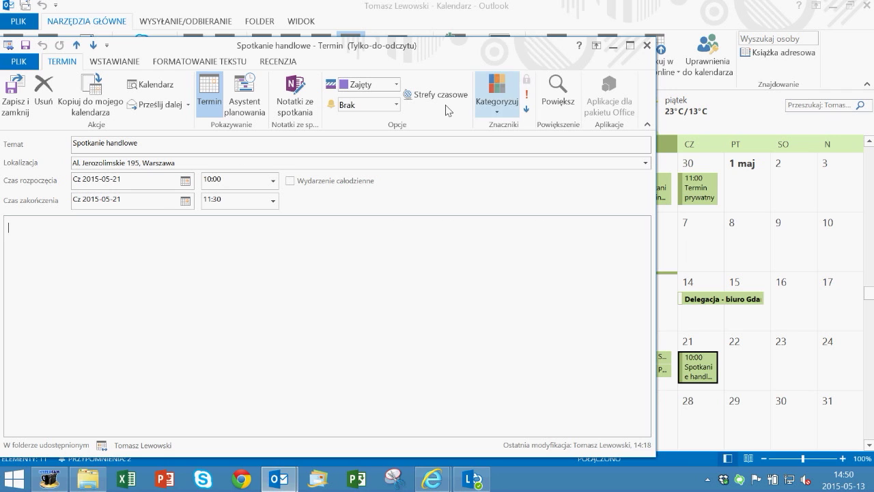
click(647, 45)
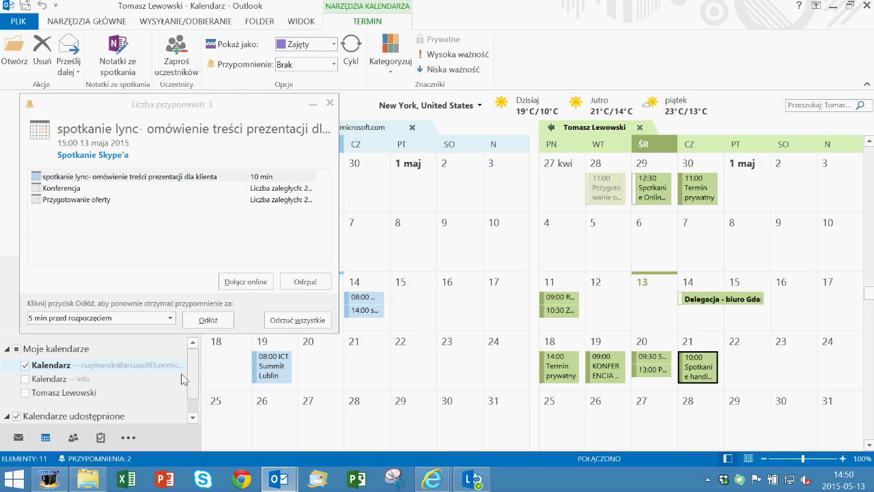
Step: Dismiss the reminder window and bring up the shared calendar's context menu
scroll(185, 376, down, 1)
click(329, 103)
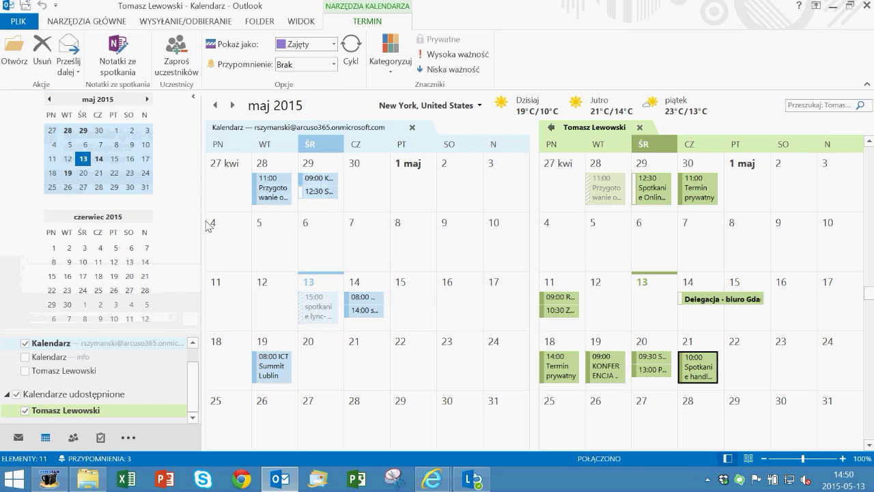
right_click(80, 410)
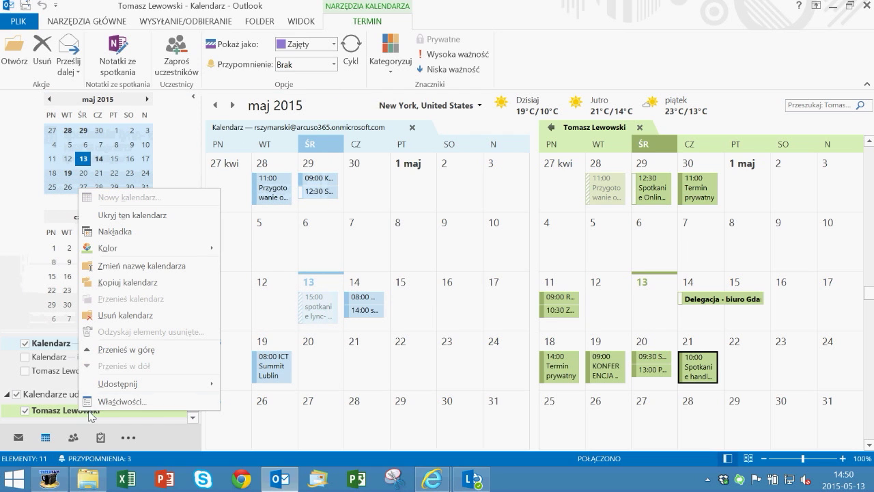
Step: Overlay the two calendars into one view, then return them to side-by-side
click(136, 232)
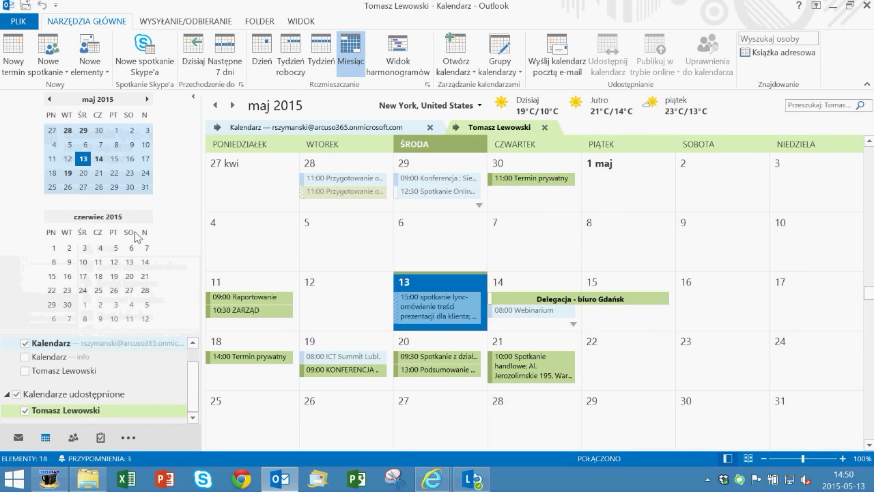
mouse_move(529, 357)
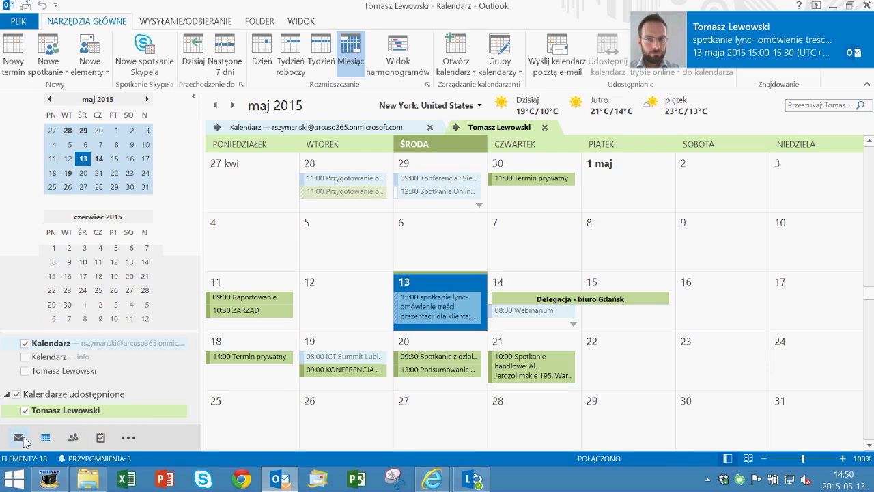
right_click(69, 410)
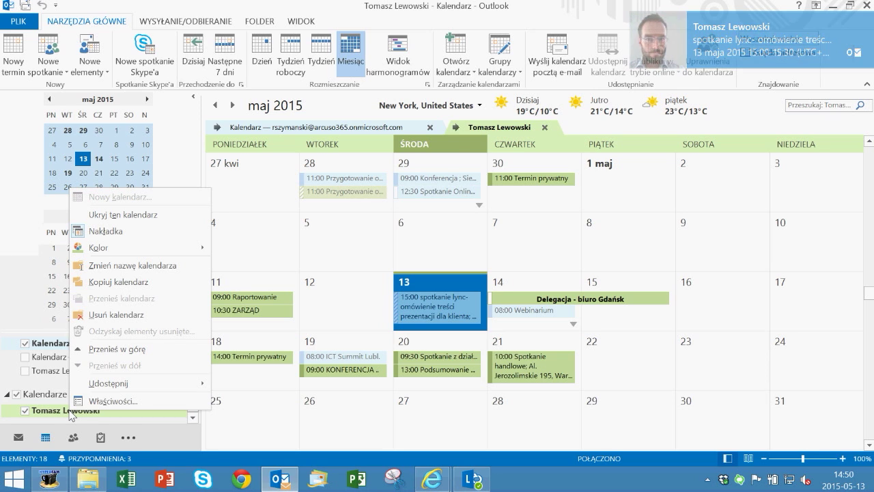
click(99, 232)
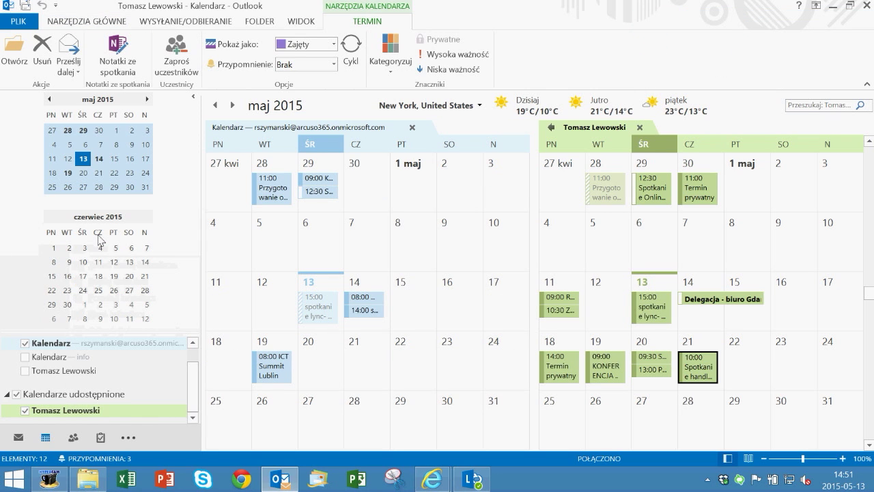
Step: Create an all-day Skype meeting on 15 May inviting the colleague, and show the Asystent planowania
double_click(400, 302)
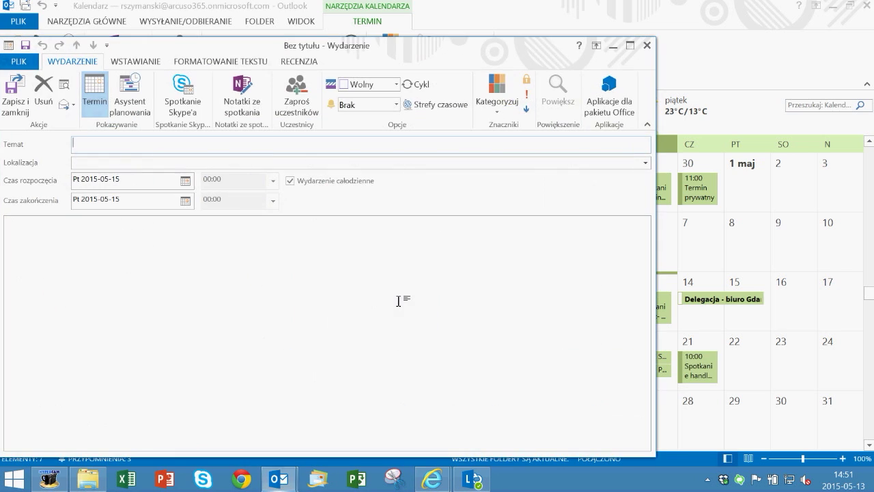
click(181, 94)
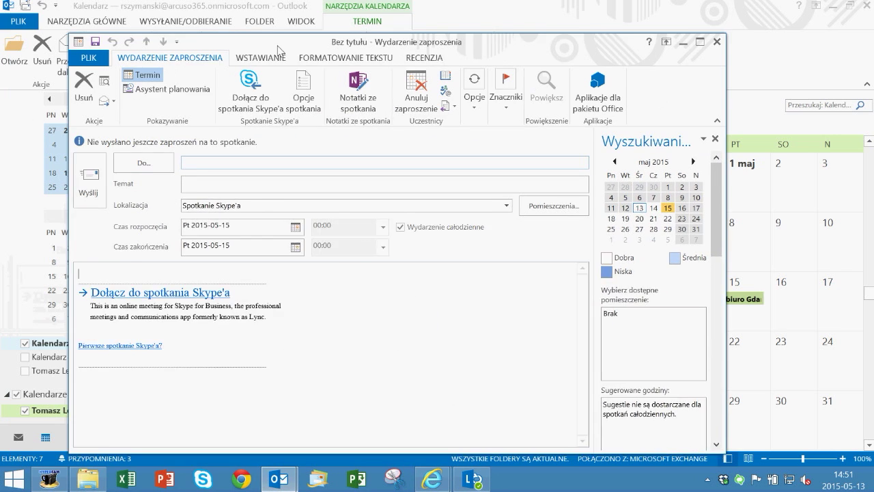
click(728, 38)
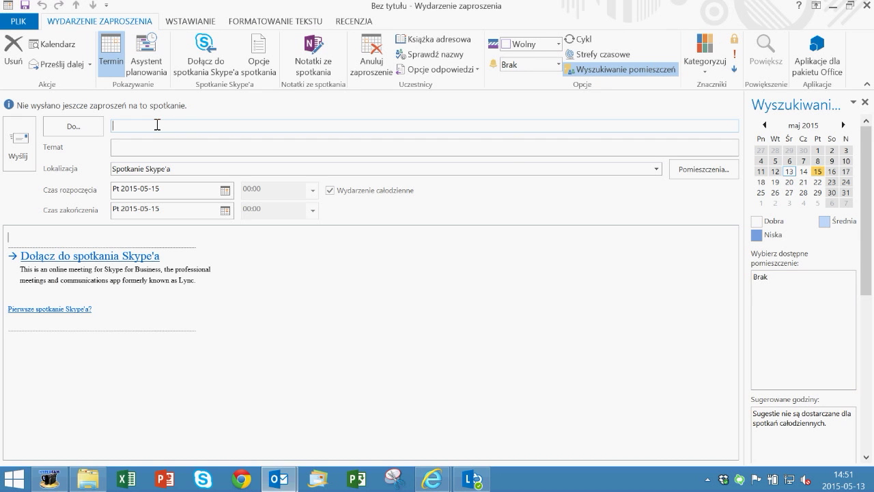
text(t)
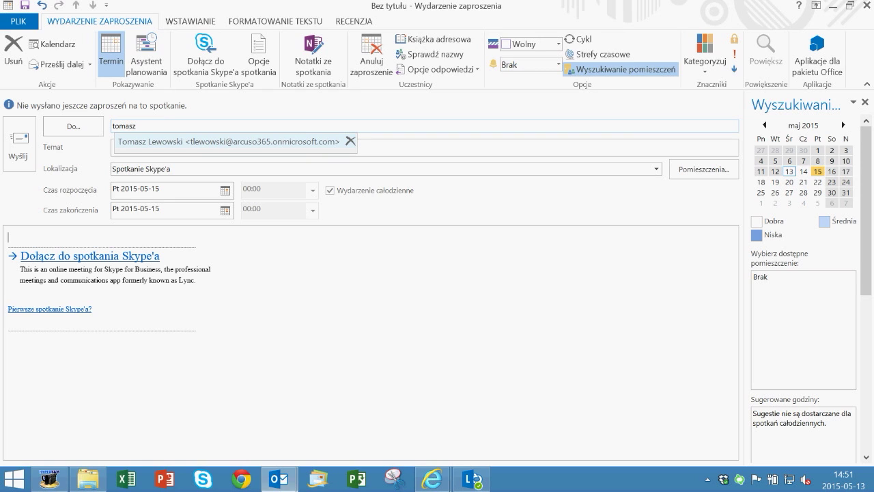
text(omasz)
click(171, 141)
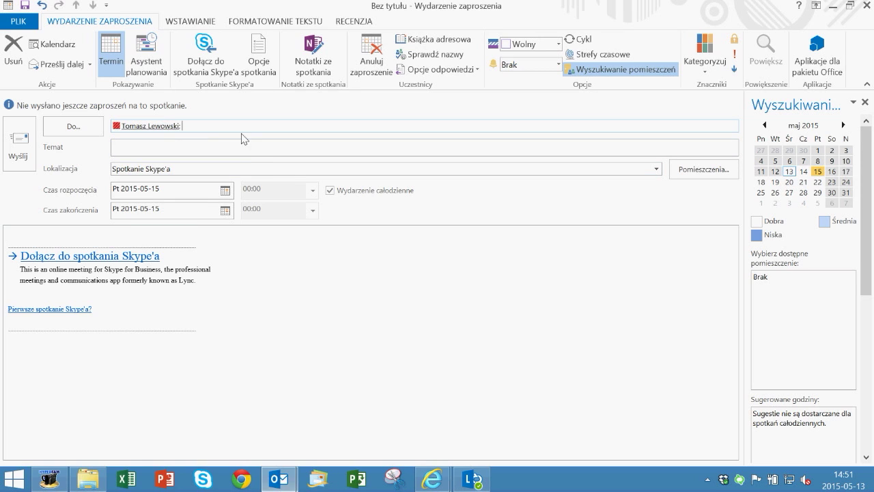
click(147, 62)
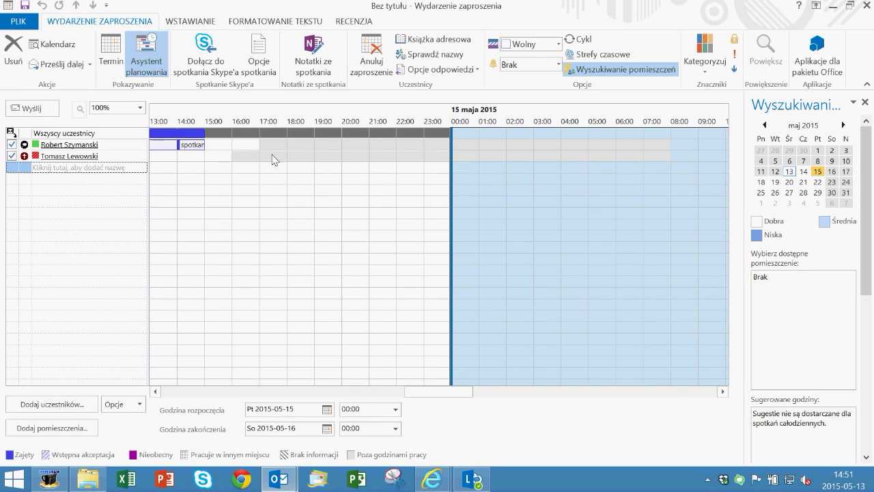
Step: Set the meeting to 14:30–15:00 on Friday 15 May 2015, then choose Usuń to discard it
click(225, 157)
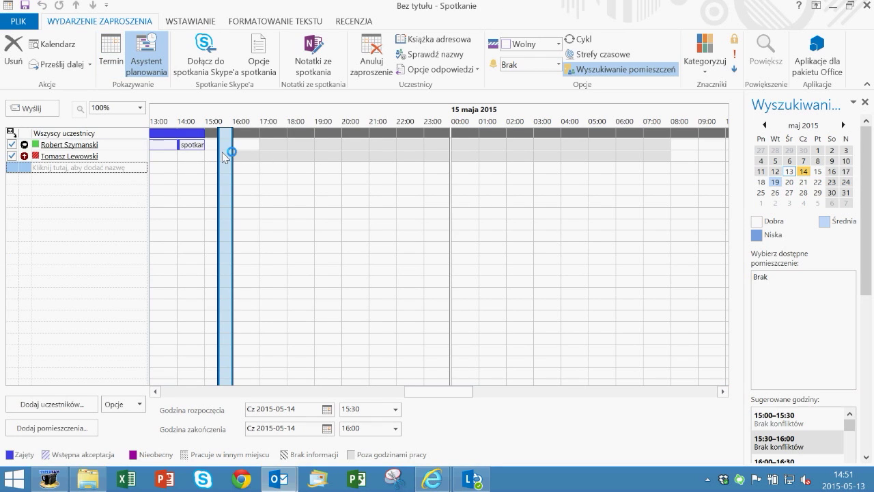
click(689, 144)
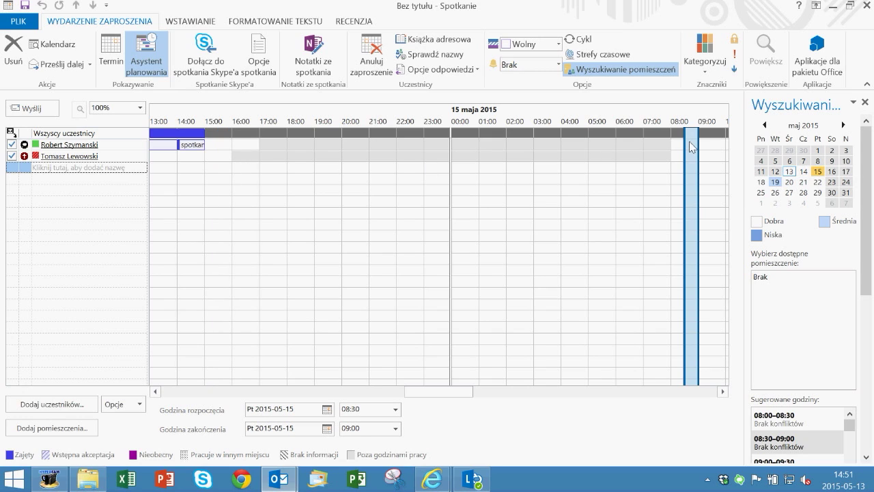
click(722, 391)
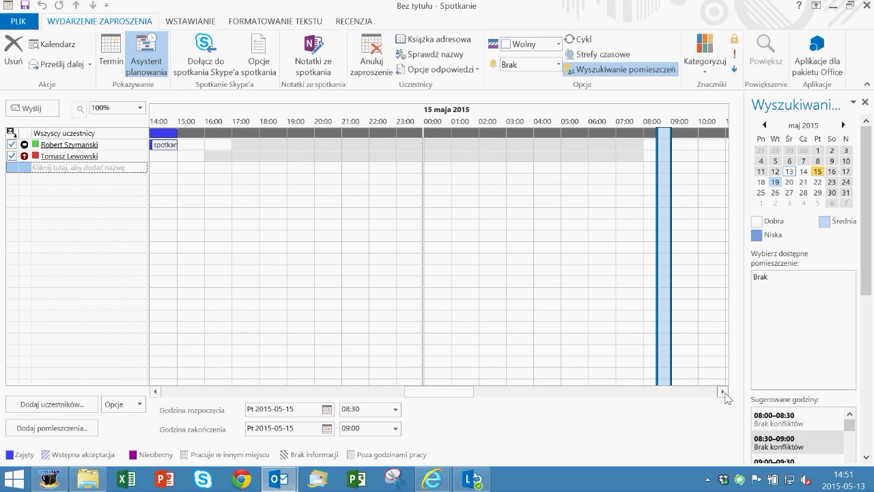
drag(722, 391, 722, 391)
drag(155, 391, 157, 391)
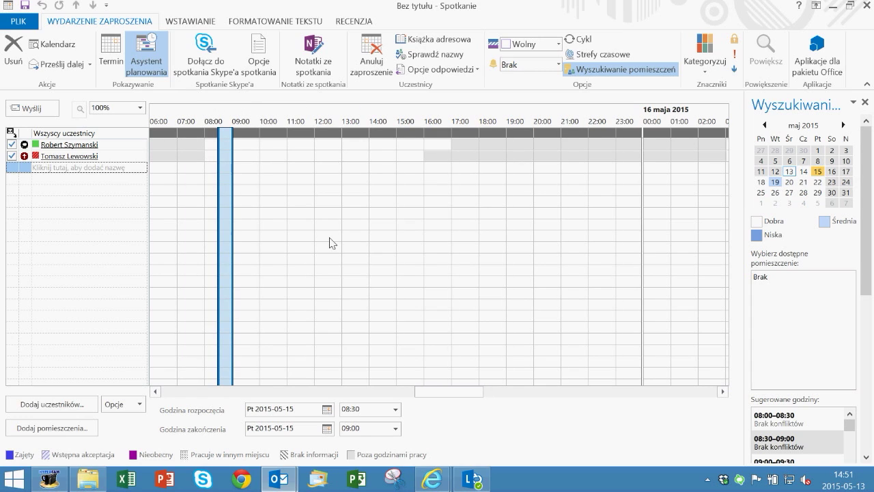
click(410, 145)
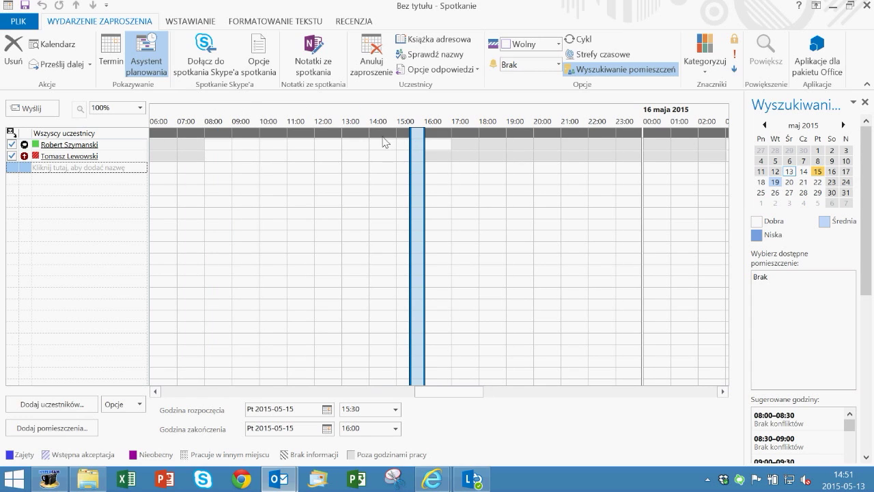
click(384, 142)
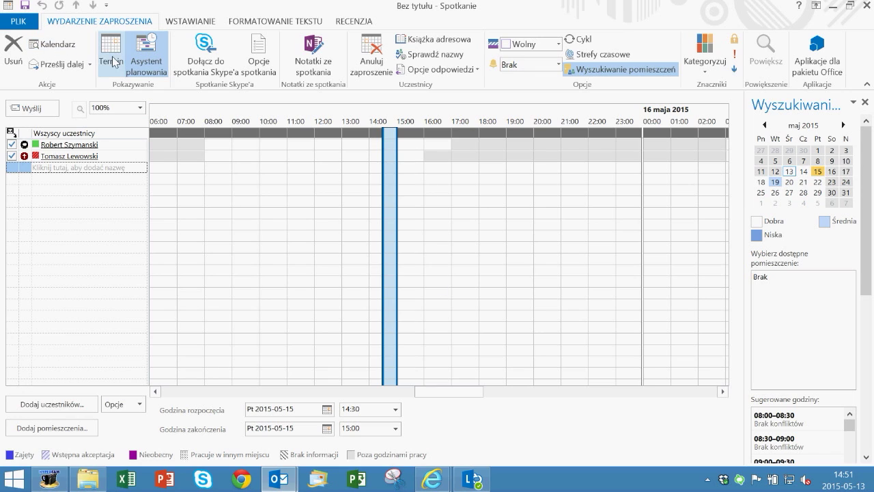
click(18, 53)
Step: Confirm discarding the draft and select the spotkanie lync invitation in Mail
click(406, 277)
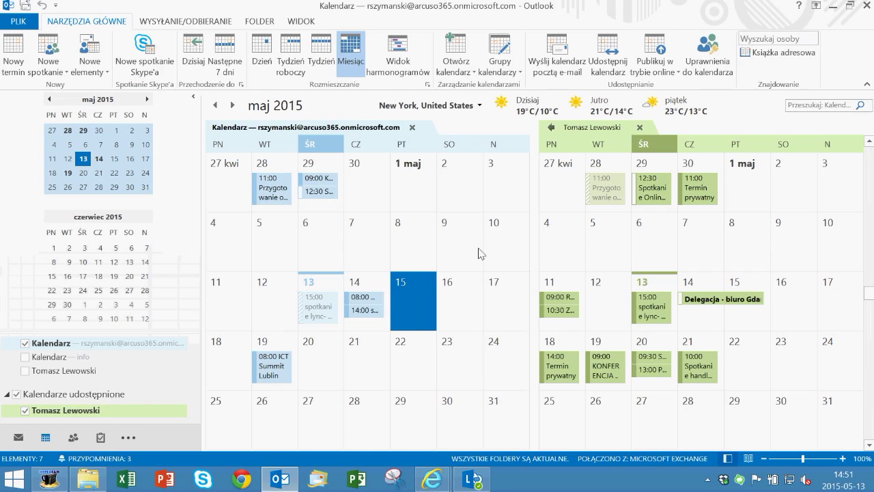
click(19, 444)
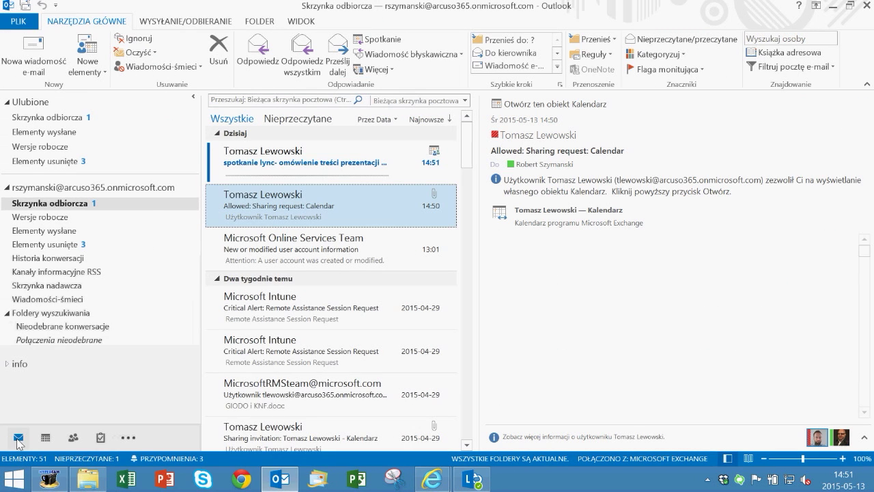
click(290, 161)
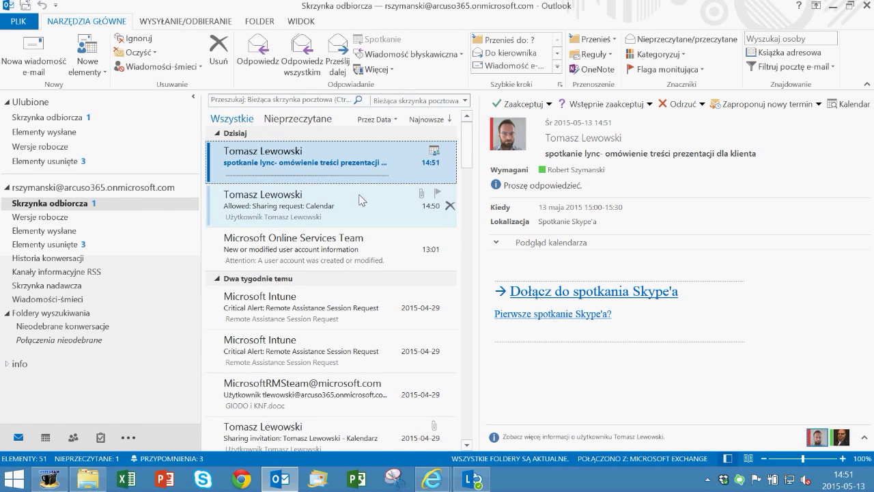
Step: Accept the spotkanie lync invitation, sending the reply now, and join it online from its reminder
click(549, 104)
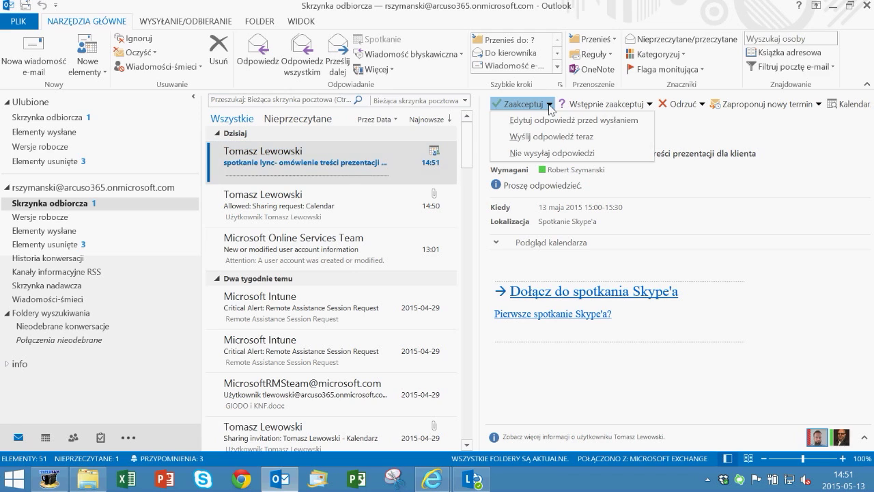
click(550, 137)
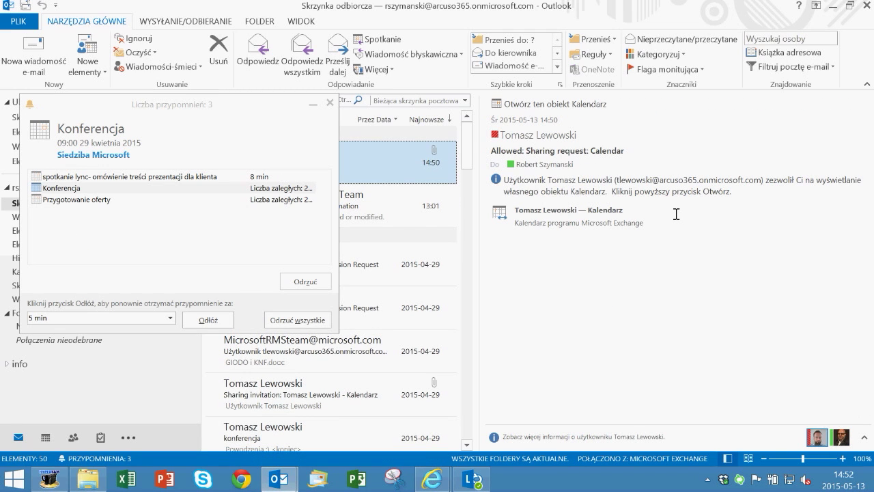
click(111, 178)
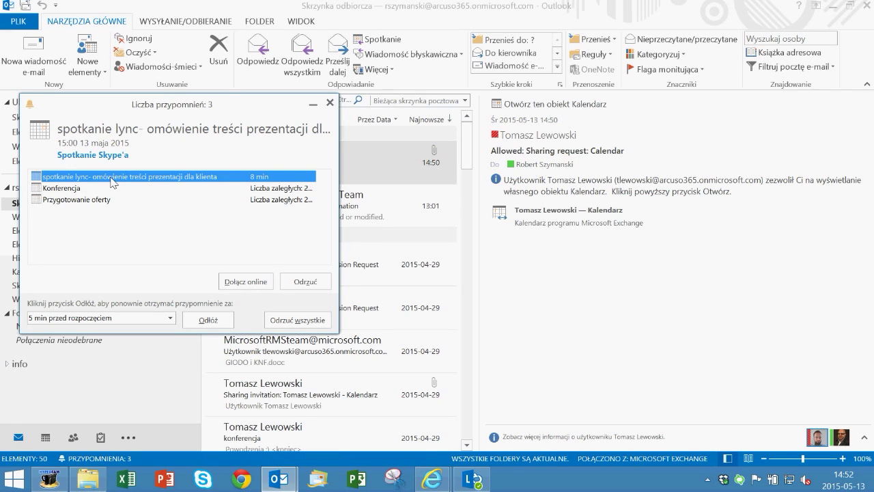
click(235, 283)
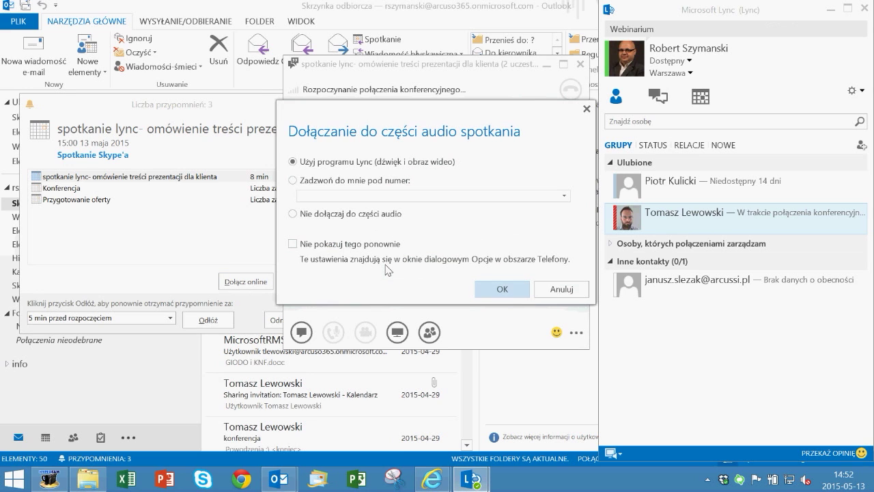
Step: Join the meeting audio through Lync and dismiss the speaker and microphone muted notices
click(503, 289)
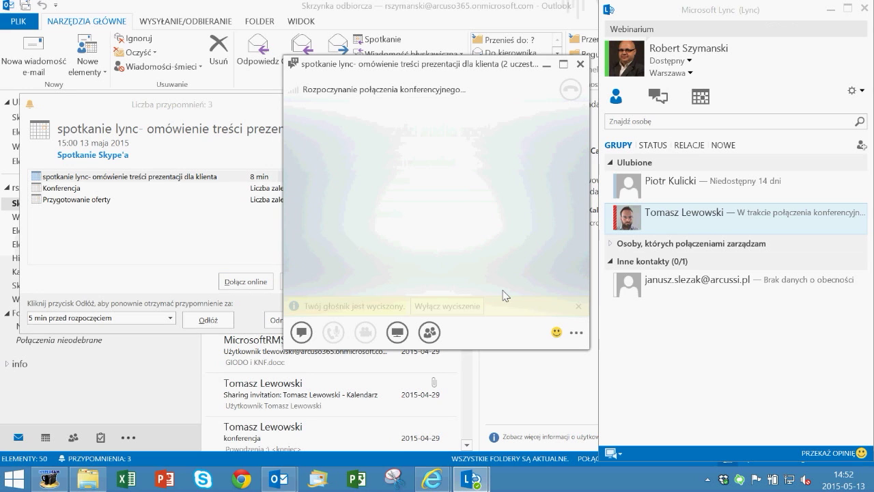
click(578, 284)
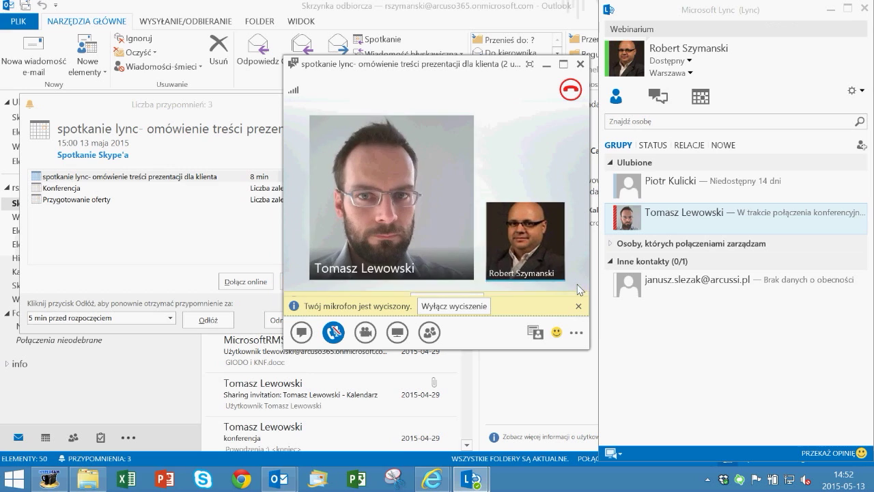
click(578, 306)
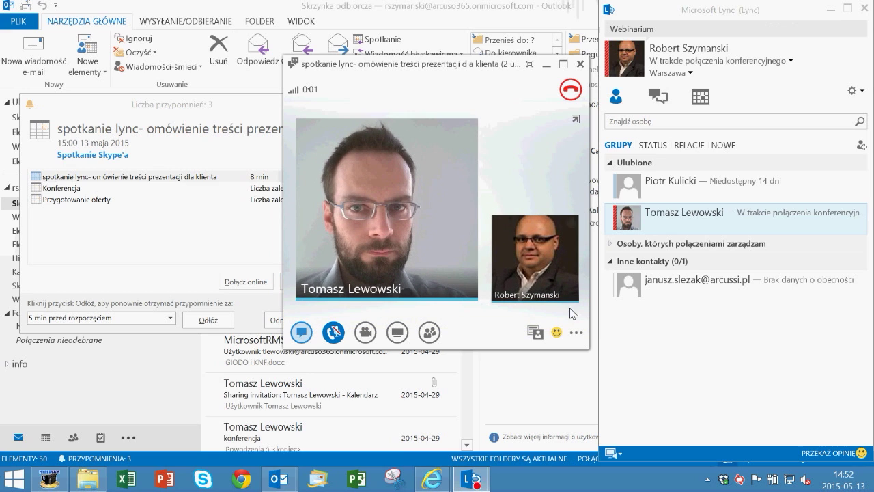
Step: Show the participants list, start your webcam video, then hang up the call
click(430, 333)
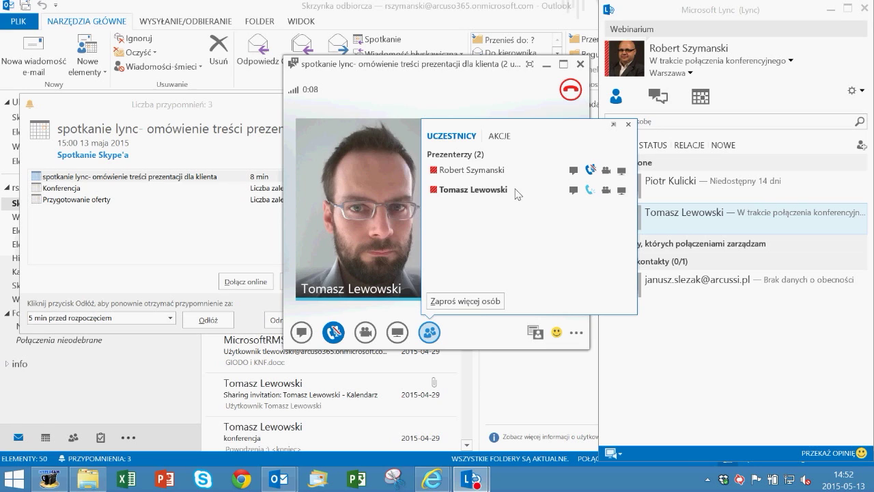
click(366, 332)
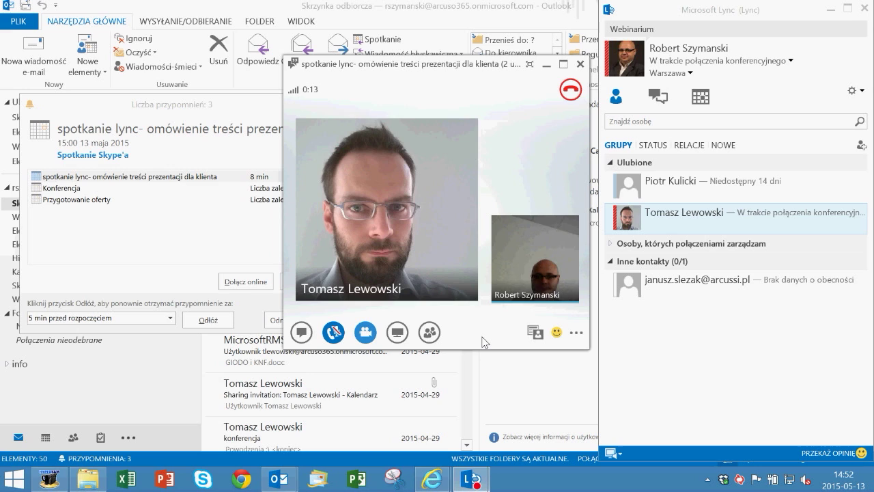
click(429, 333)
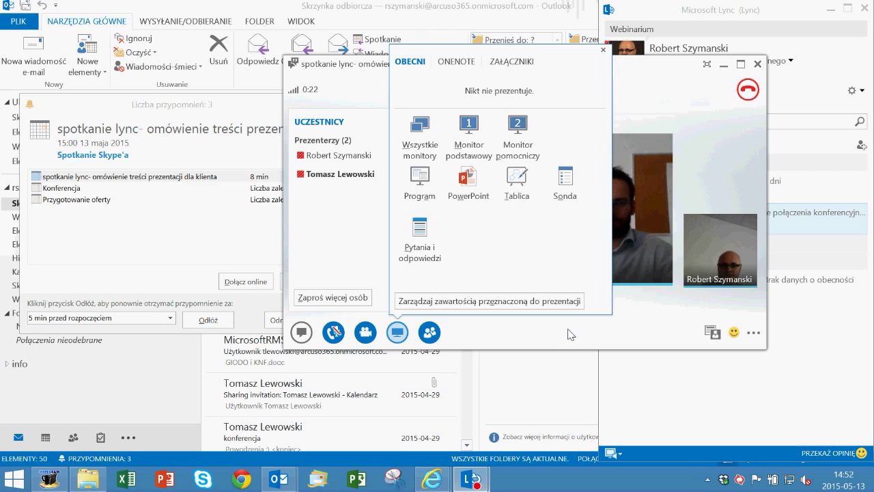
click(748, 89)
Step: Close the ended Lync conversation and the reminders window, then minimize Outlook
click(757, 65)
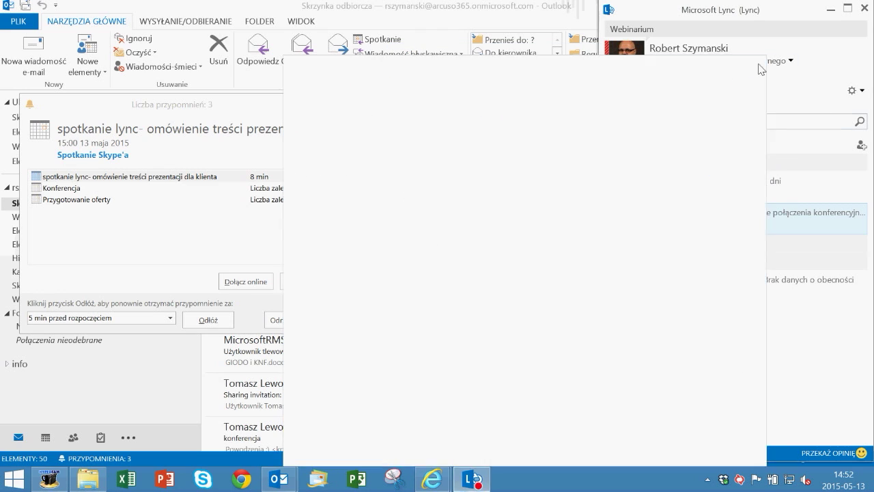
click(331, 104)
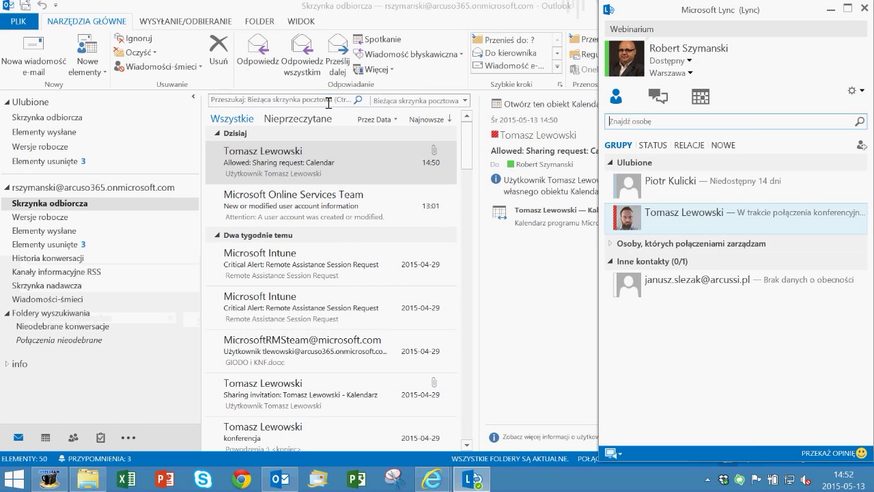
click(446, 16)
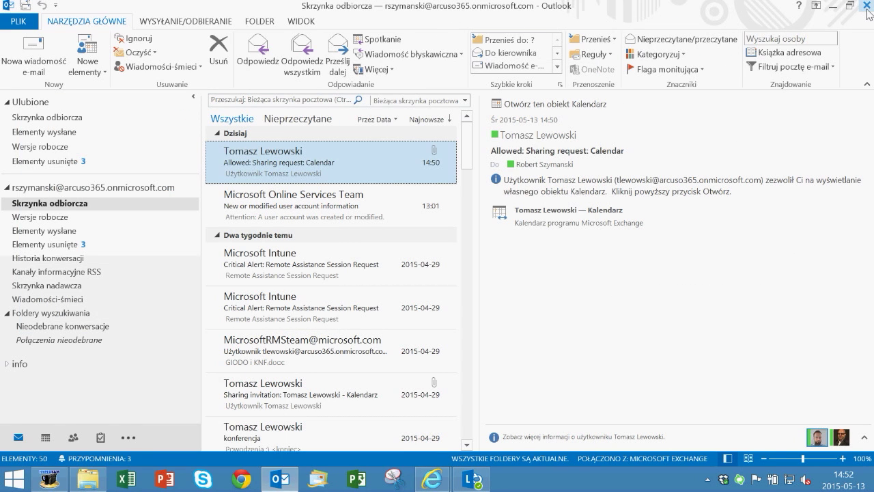
click(832, 7)
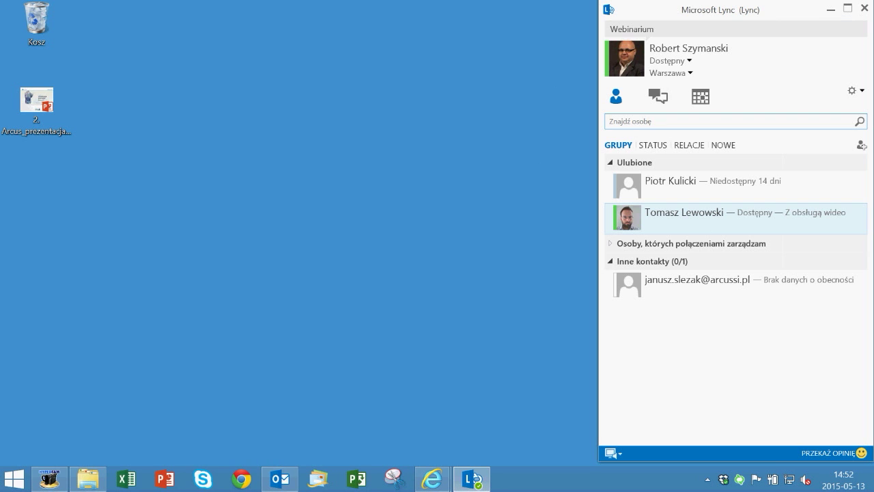
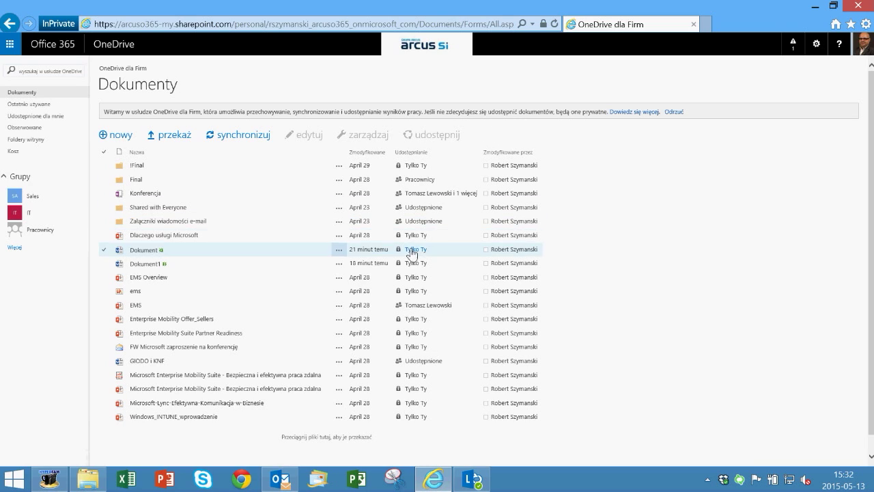
Step: Preview the Enterprise Mobility Suite Partner Readiness file and its actions, then bring up the new-file menu
click(339, 334)
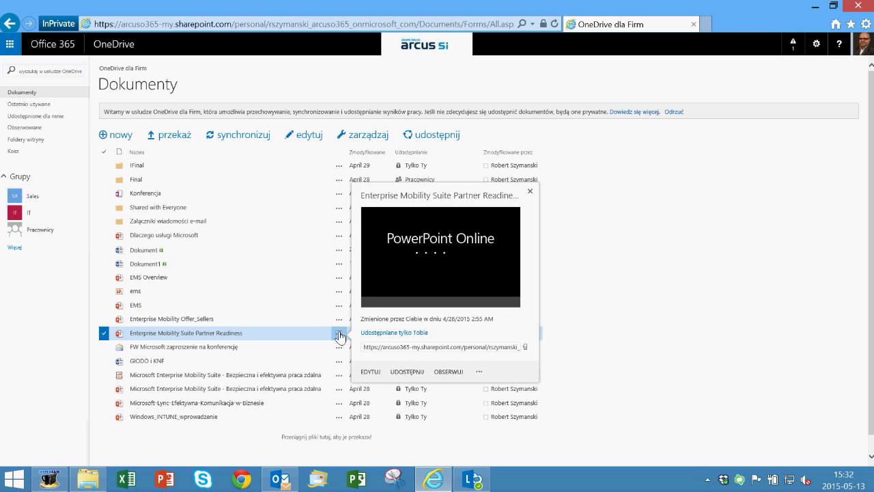
click(479, 372)
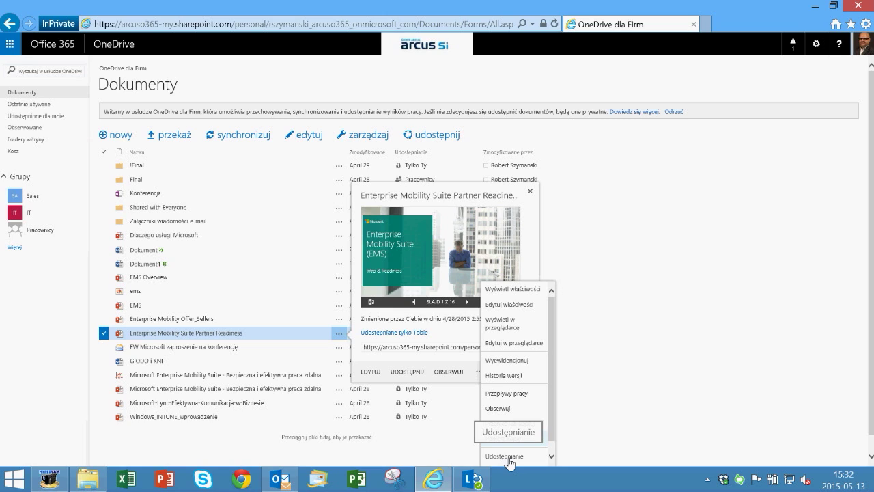
click(628, 216)
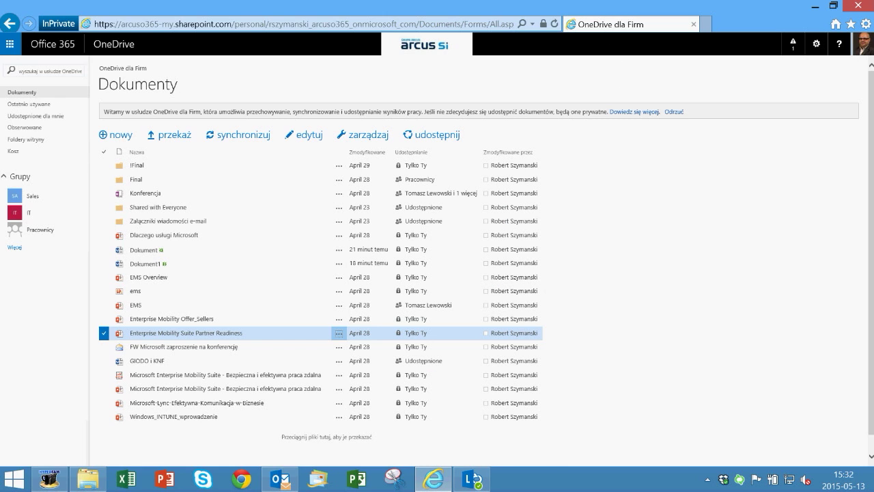
click(129, 135)
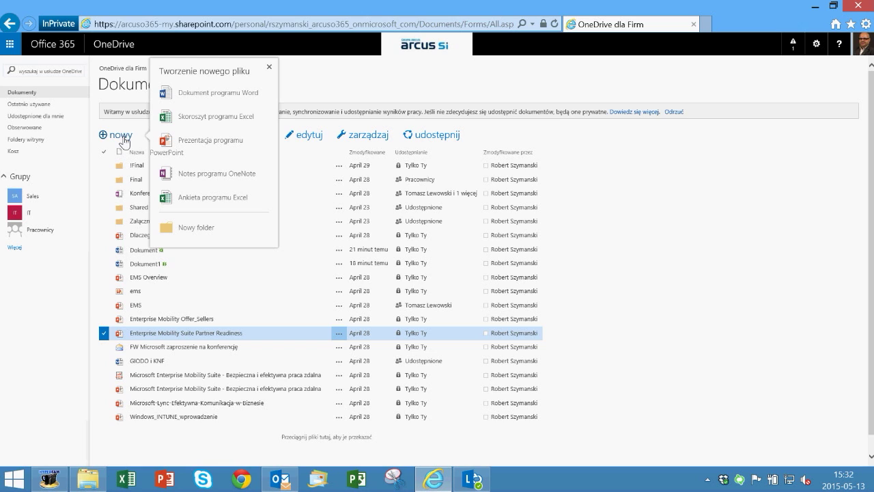
Step: Create a blank Excel workbook and share it with a colleague who can edit, no sign-in required
click(209, 117)
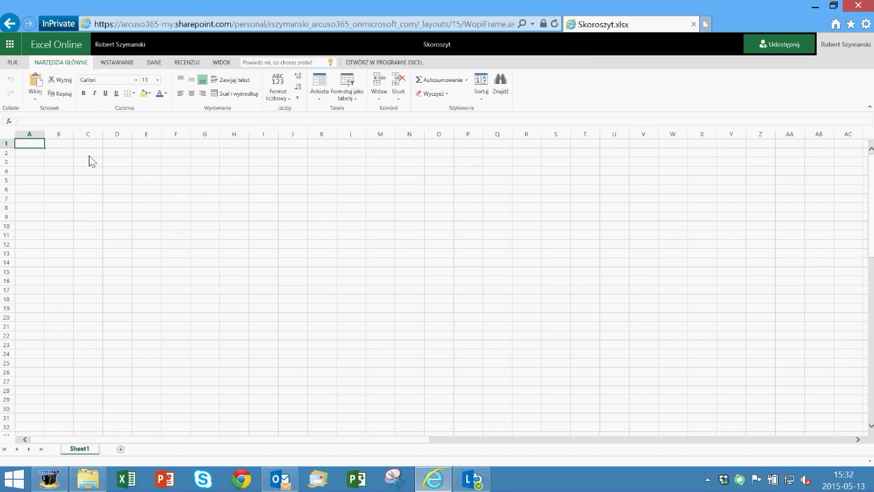
click(89, 153)
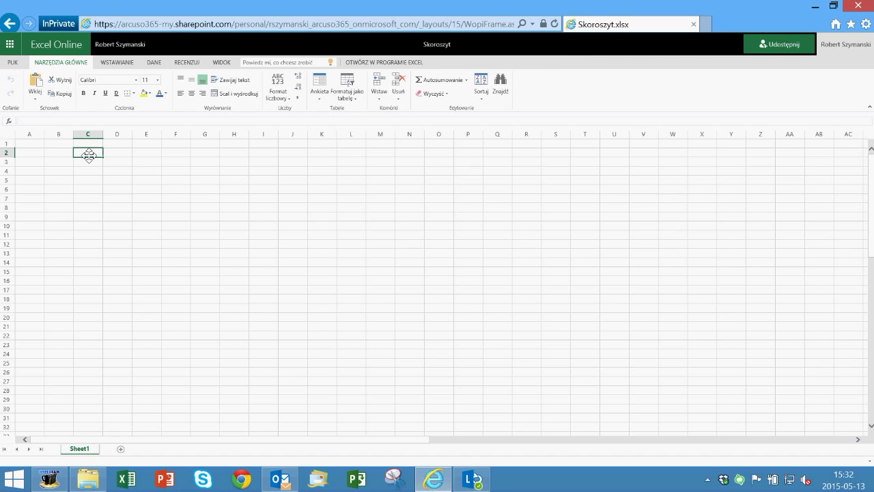
click(785, 46)
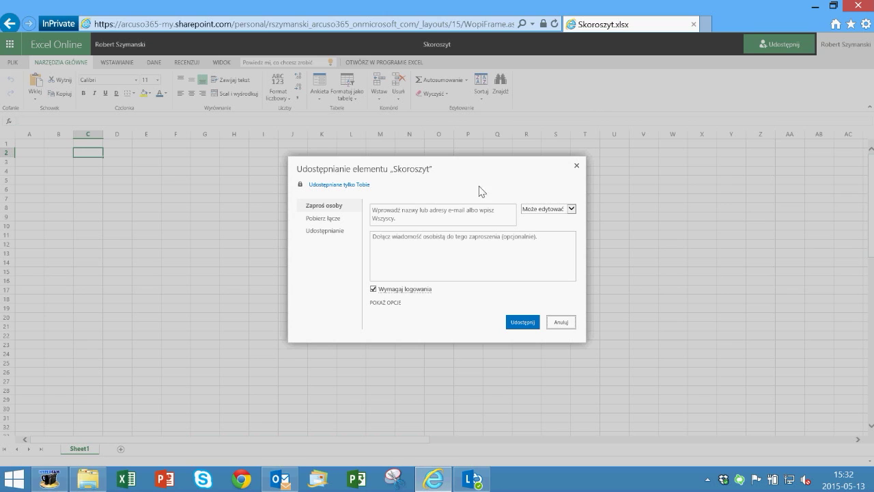
click(403, 208)
text(tomasz)
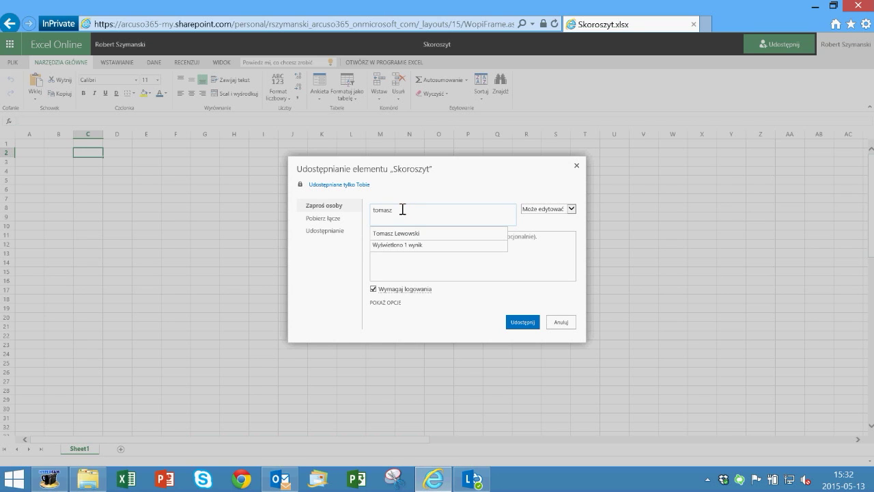
click(406, 234)
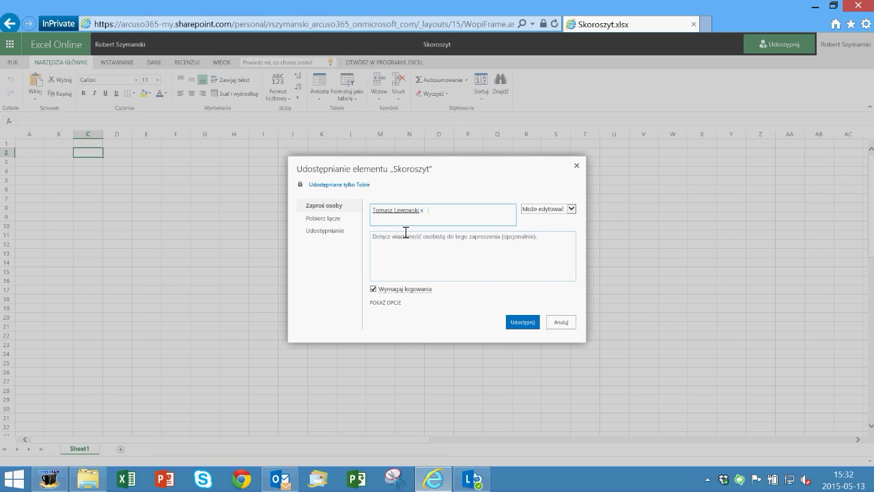
click(374, 290)
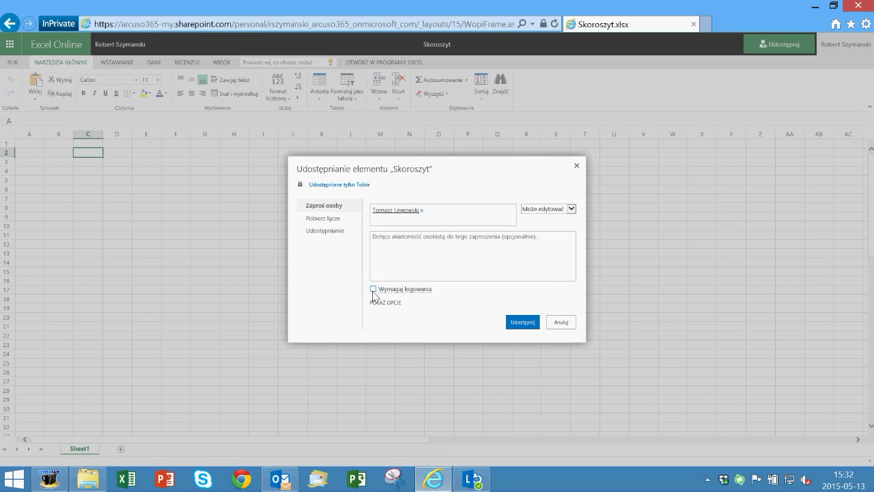
click(518, 322)
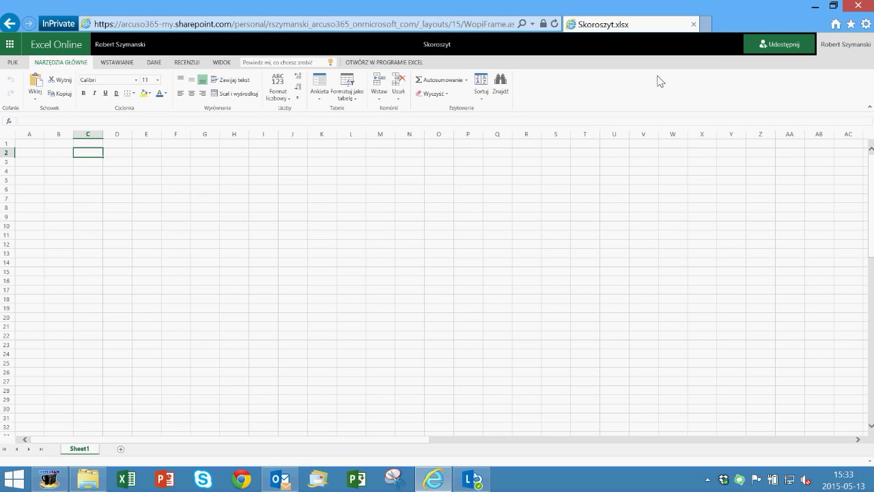
Step: Enter the heading 'Plan Sprzedaży' in cell A4
click(141, 162)
click(34, 173)
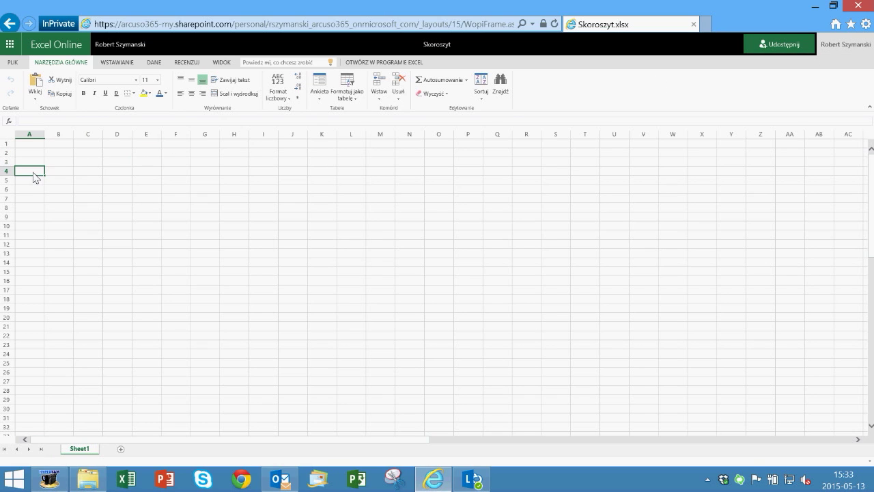
double_click(35, 169)
text(Plan Sp)
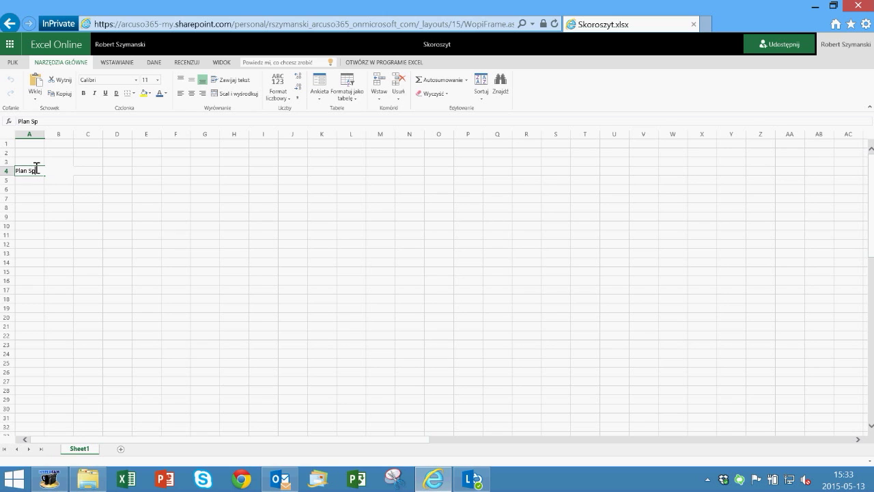
text(rzedaży)
key(Return)
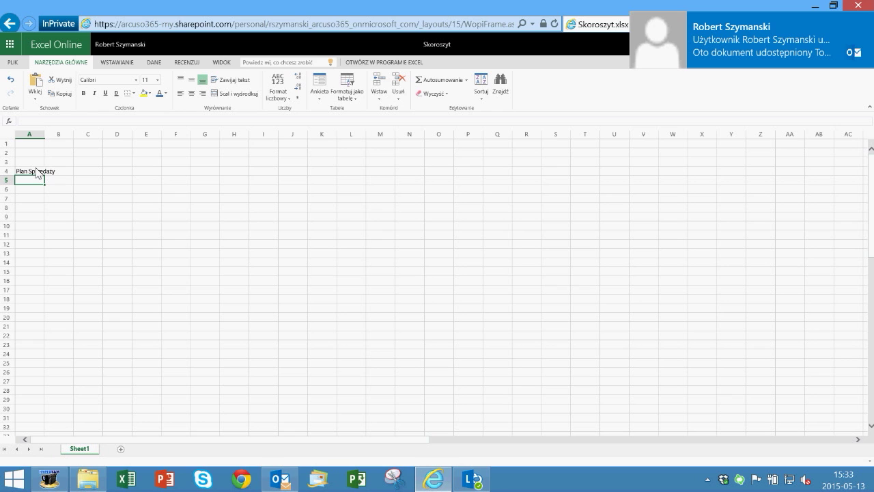
Step: View and close the sharing invitation e-mail, then select cell A6
click(747, 38)
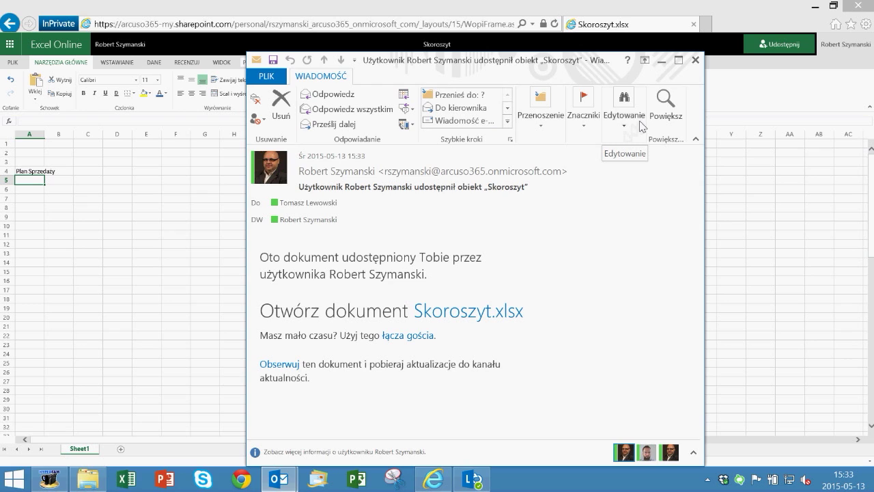
click(697, 62)
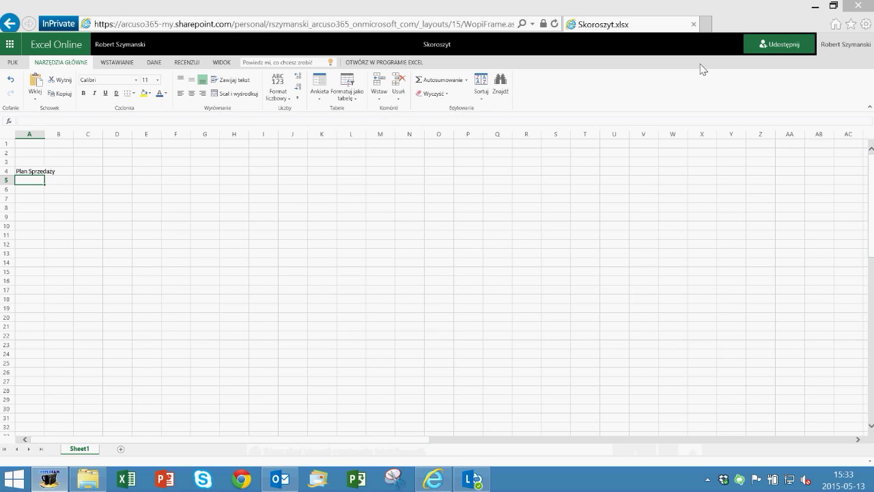
click(30, 189)
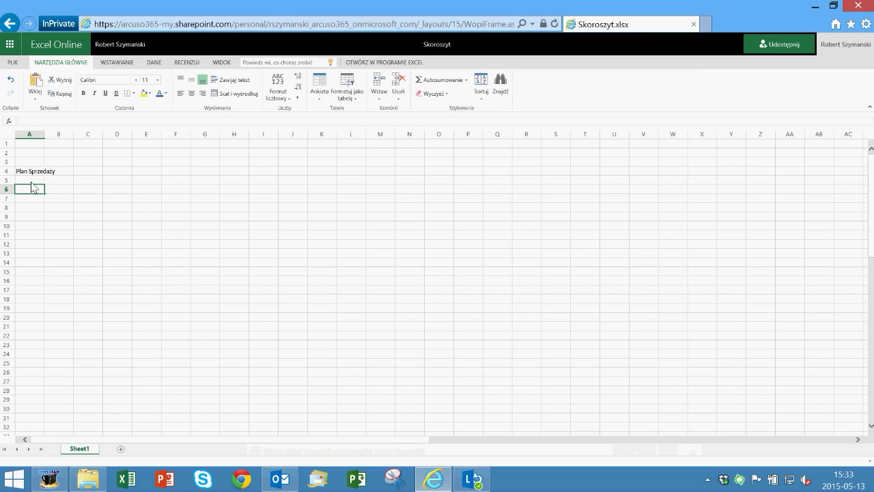
Step: Enter the first salesperson's name in A6 and the second salesperson's name in F6
click(32, 187)
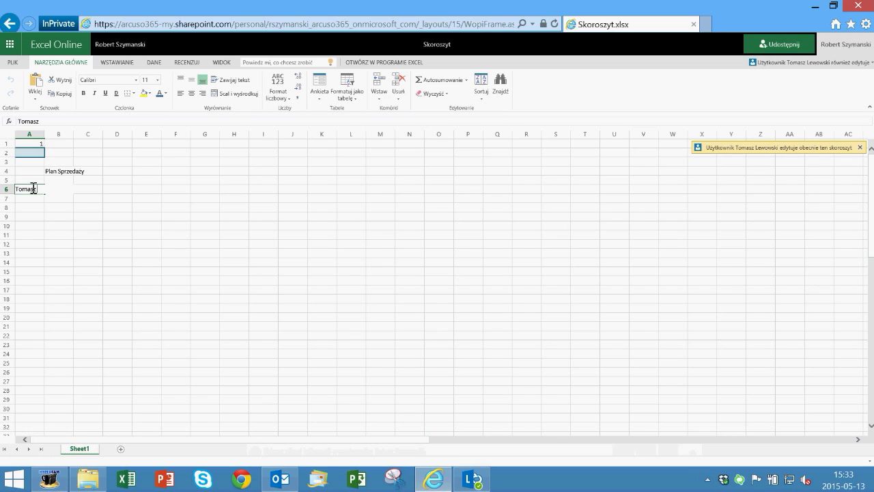
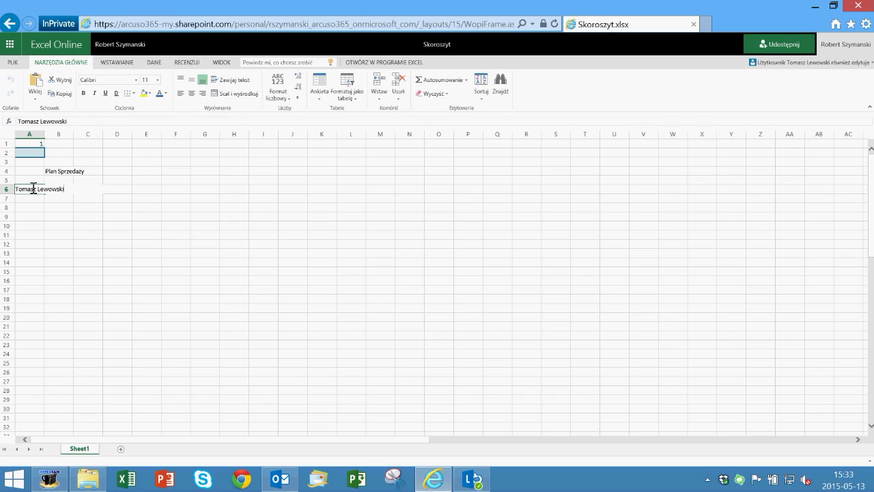
key(Return)
key(Up)
key(Right)
key(Right)
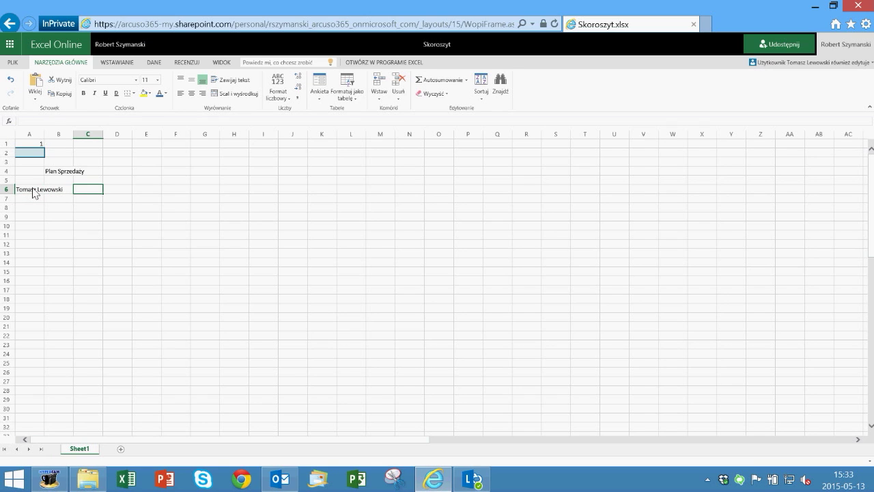
click(183, 194)
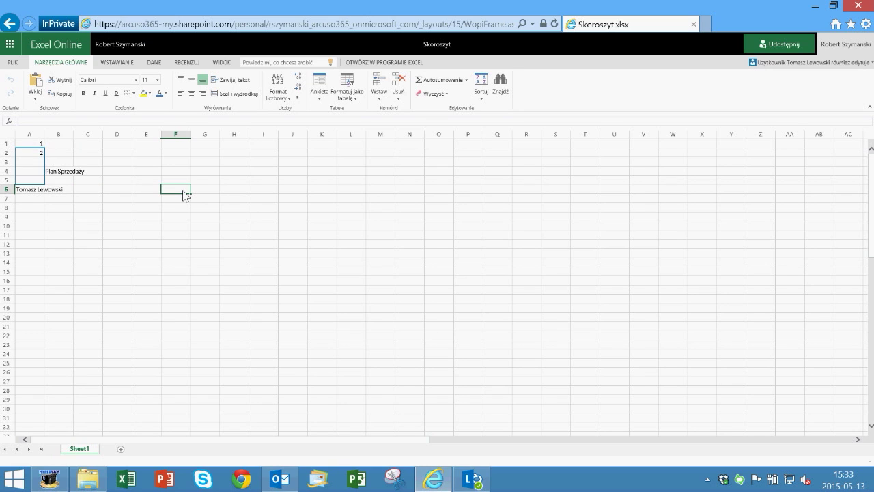
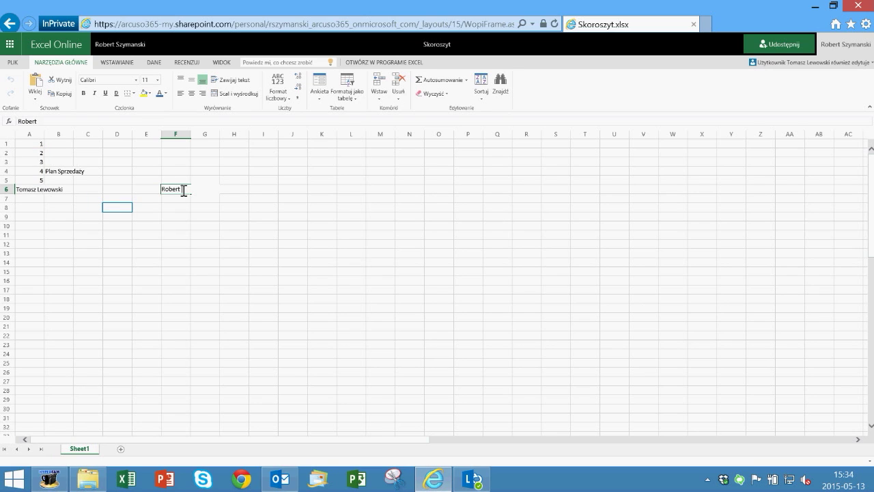
click(178, 198)
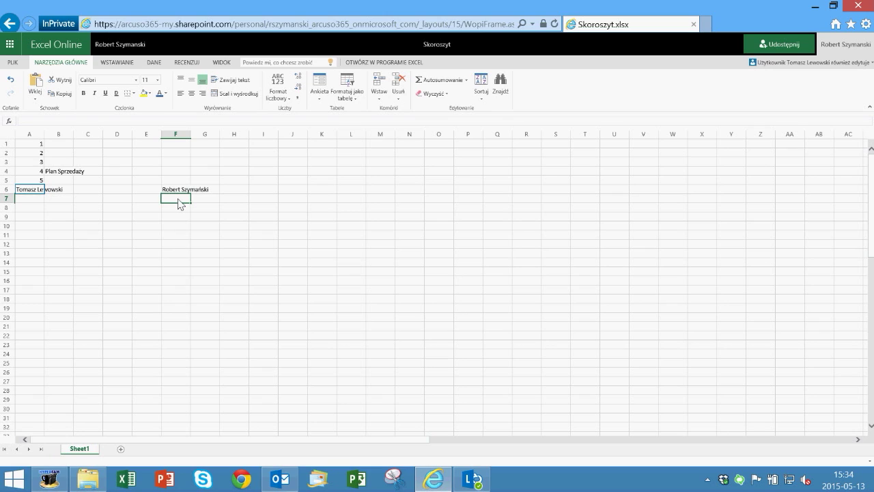
Step: Fill F7:F11 with the figures 346, 3546, 34, 435 and 234
text(346)
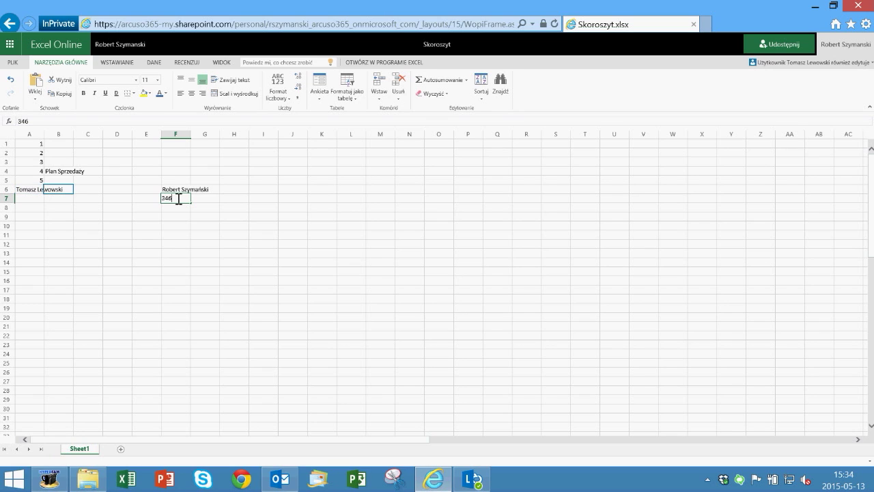
key(Return)
text(3546)
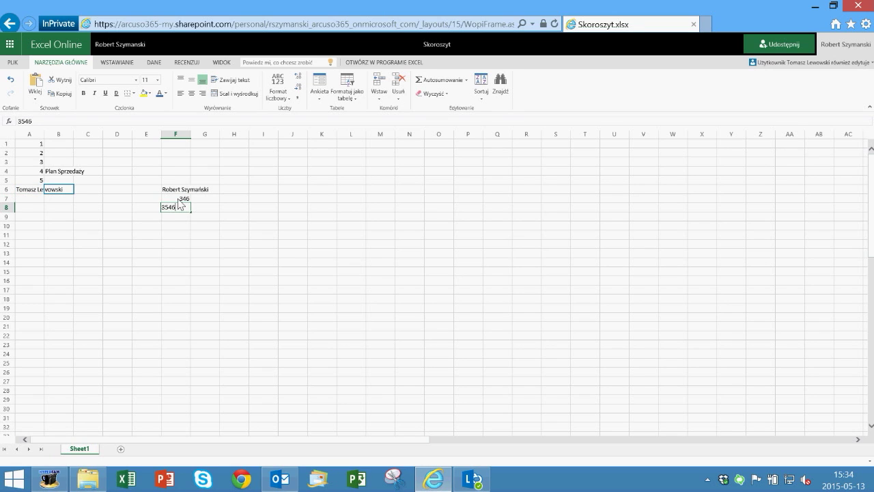
key(Return)
text(34)
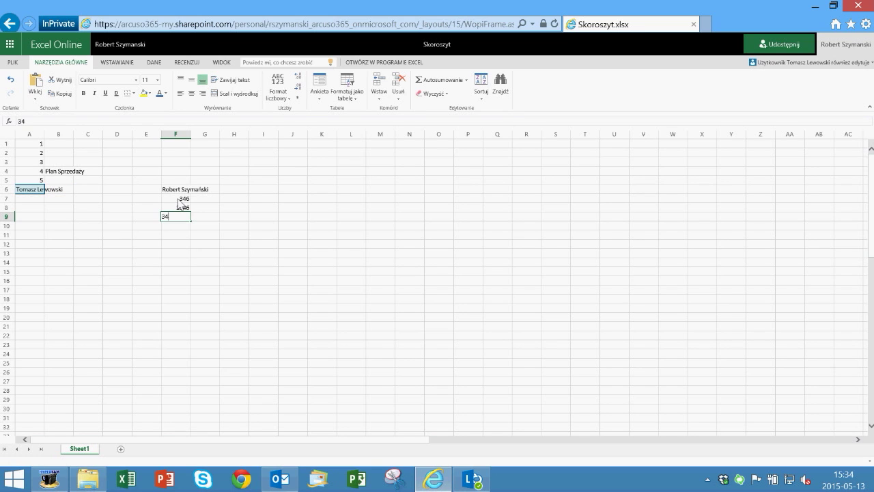
key(Return)
text(435)
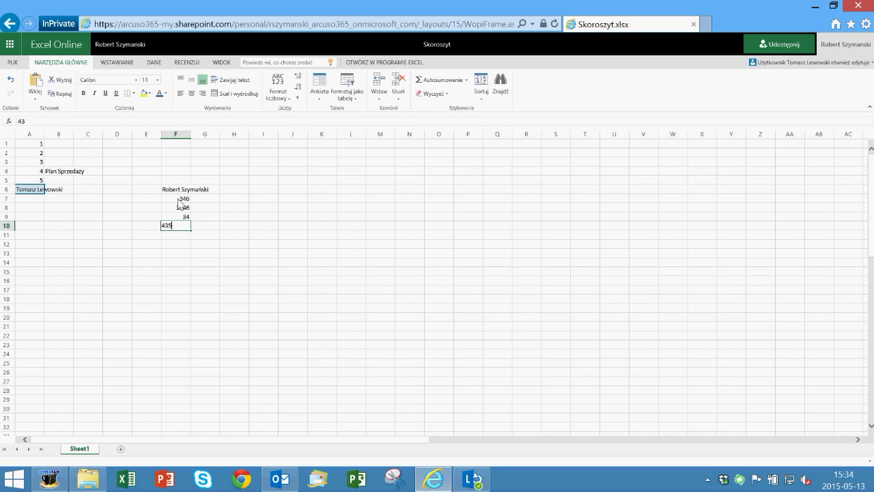
key(Return)
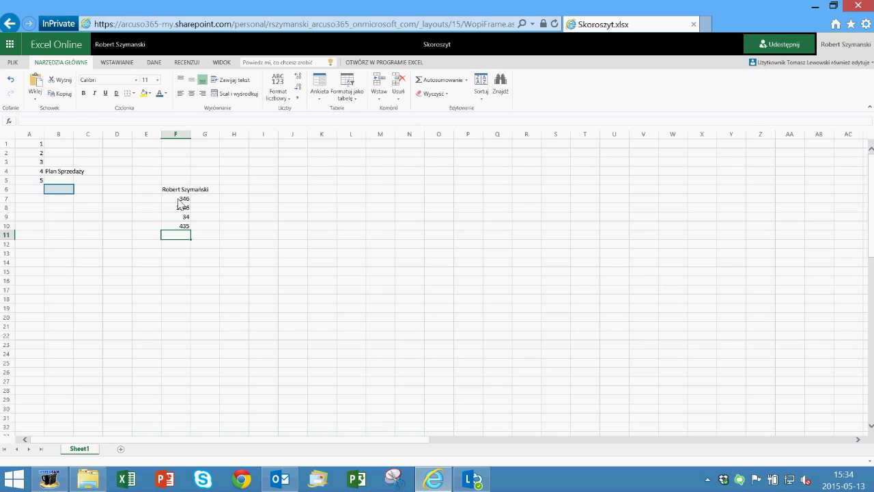
text(234)
key(Return)
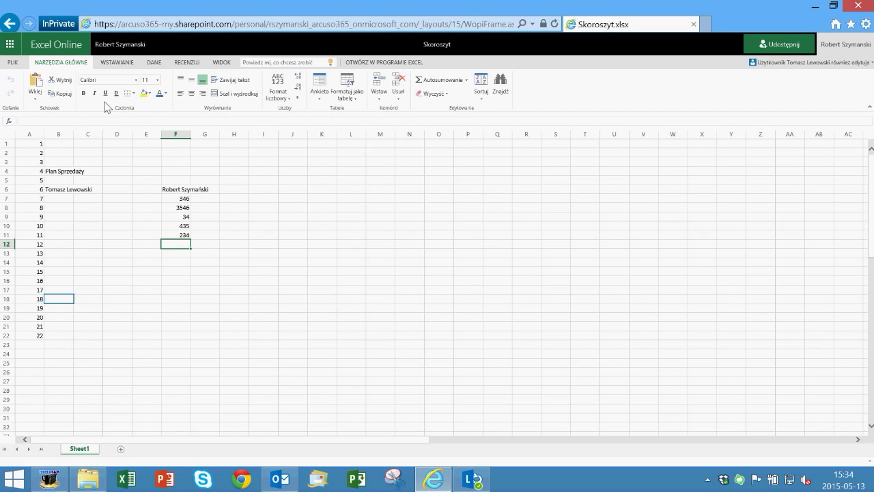
Step: Go to OneDrive through the app launcher, open Skoroszyt, then return to the Dokumenty library
click(10, 46)
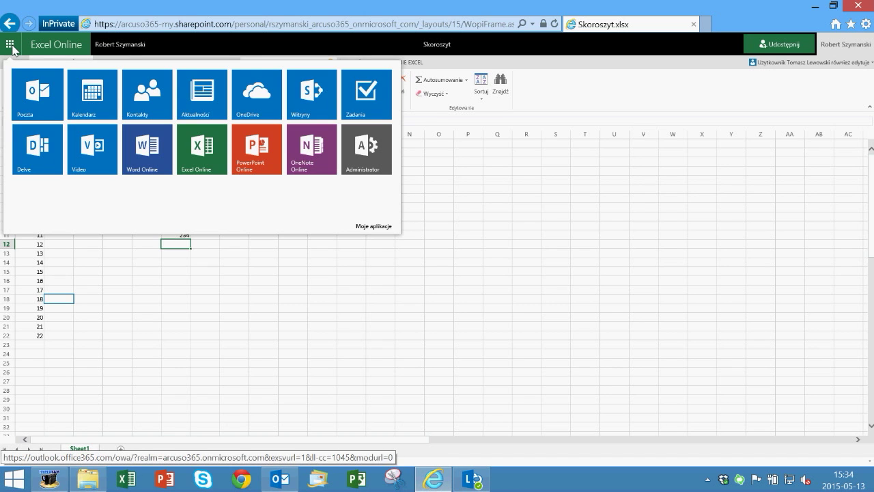
click(251, 101)
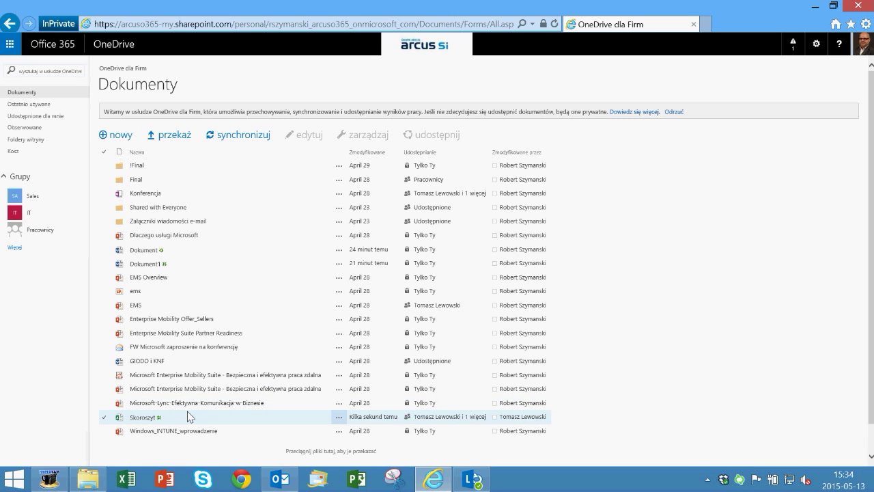
click(141, 417)
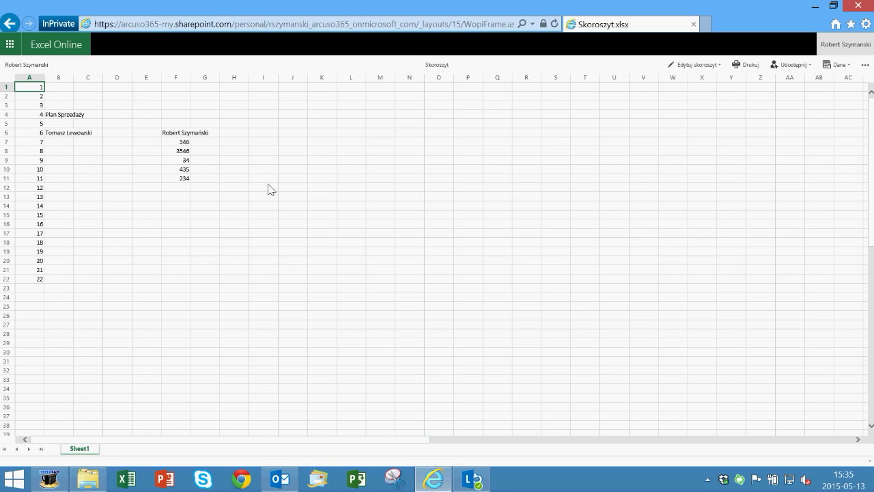
click(9, 45)
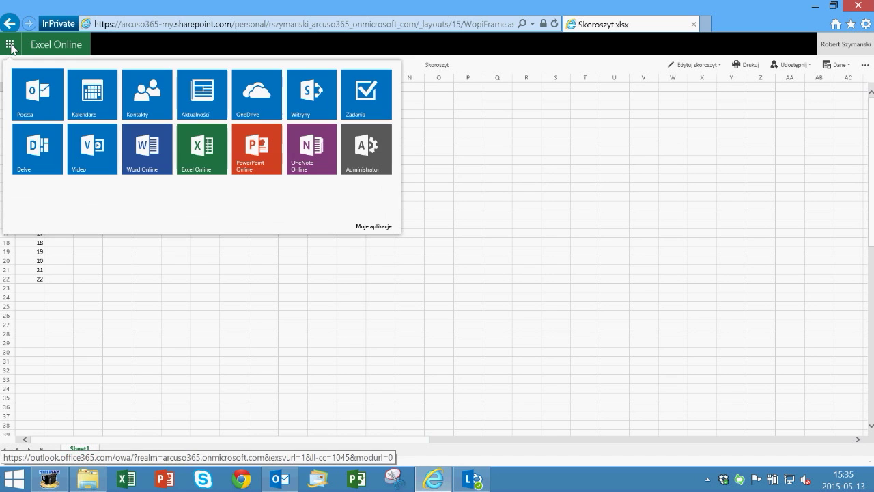
click(255, 99)
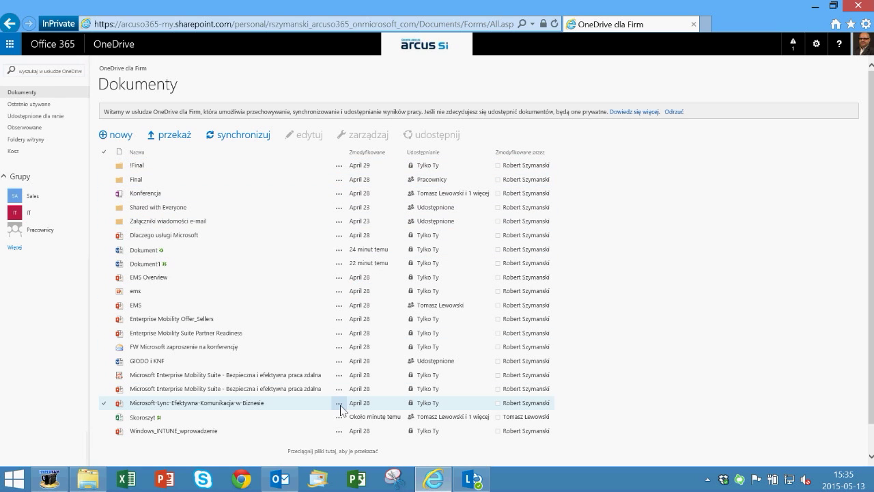
Step: Preview Enterprise Mobility Offer_Sellers and its actions, close the callout, then show the Office 365 apps list
click(339, 320)
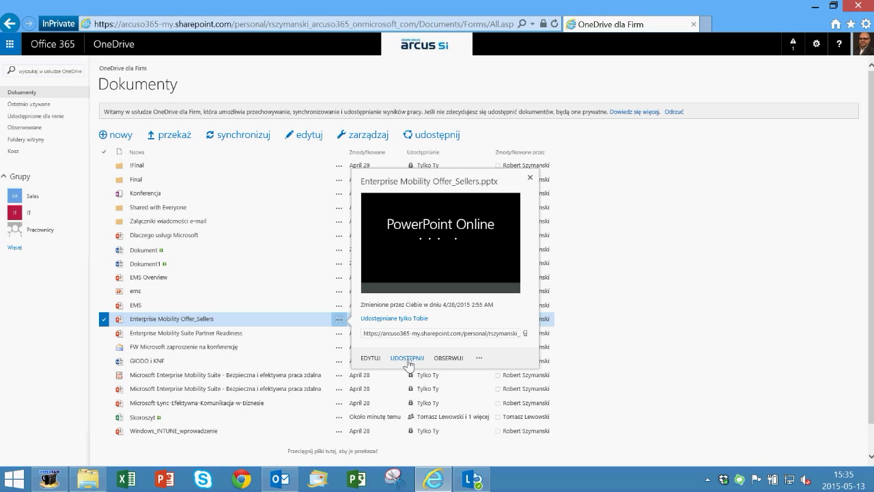
click(477, 359)
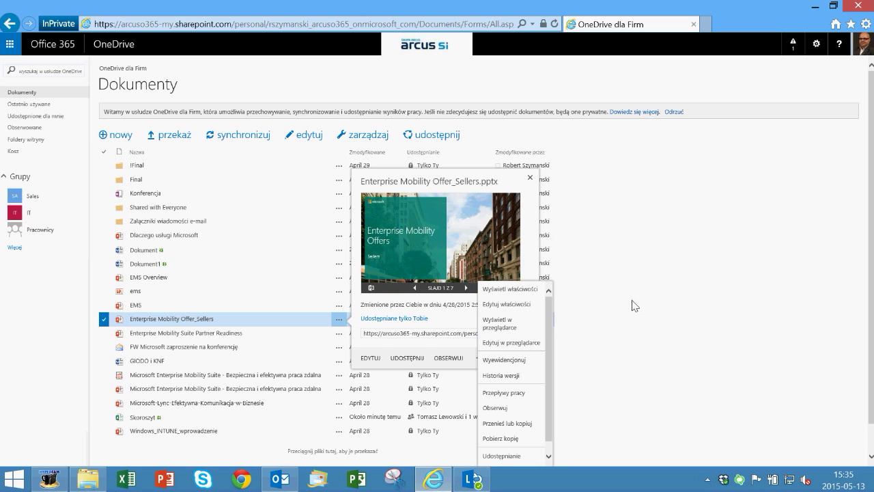
click(674, 298)
click(10, 46)
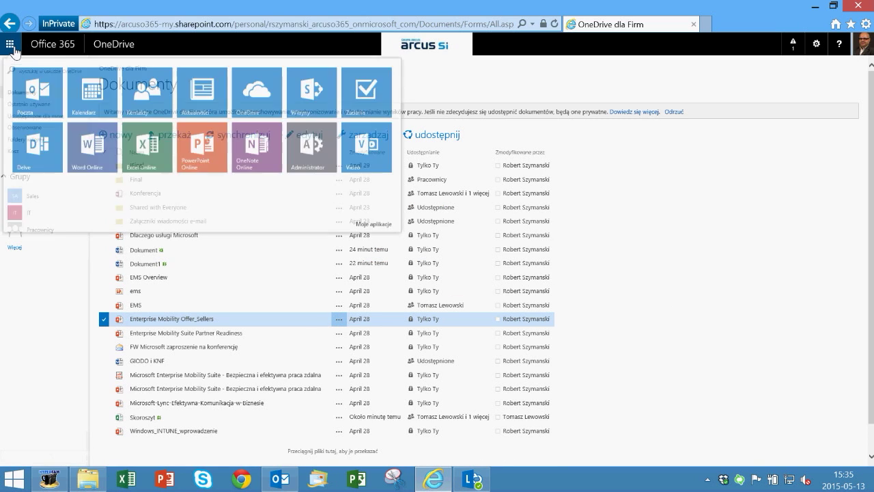